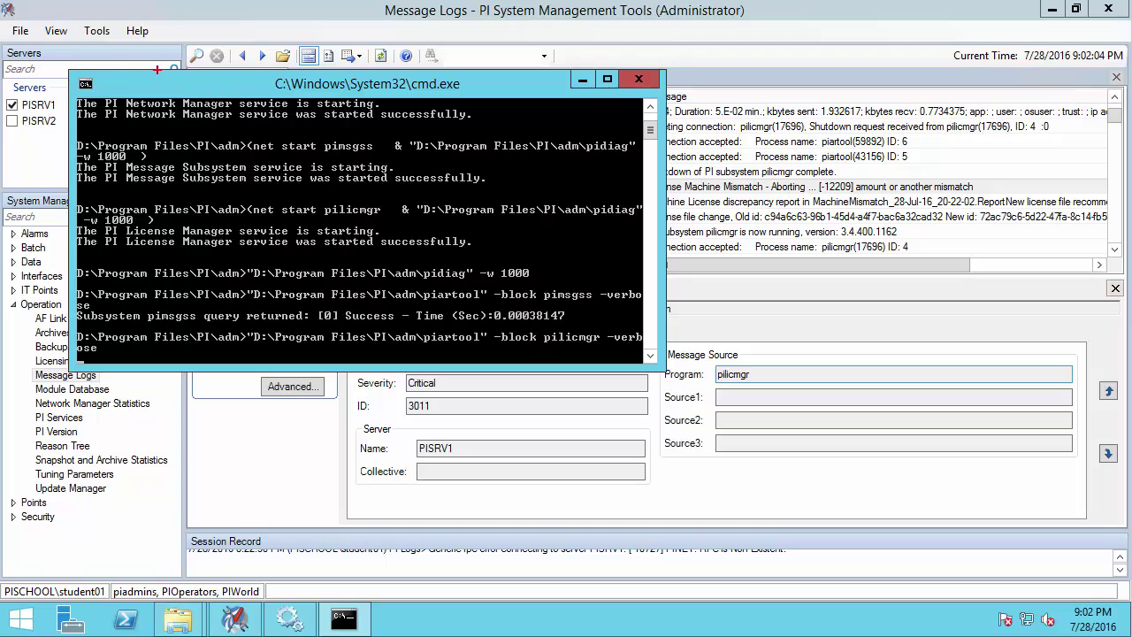
# - Close the cmd.exe window that is running the PI subsystem startup script
pyautogui.moveTo(58, 53)
pyautogui.mouseDown()
pyautogui.moveTo(239, 221)
pyautogui.moveTo(677, 376)
pyautogui.mouseUp()
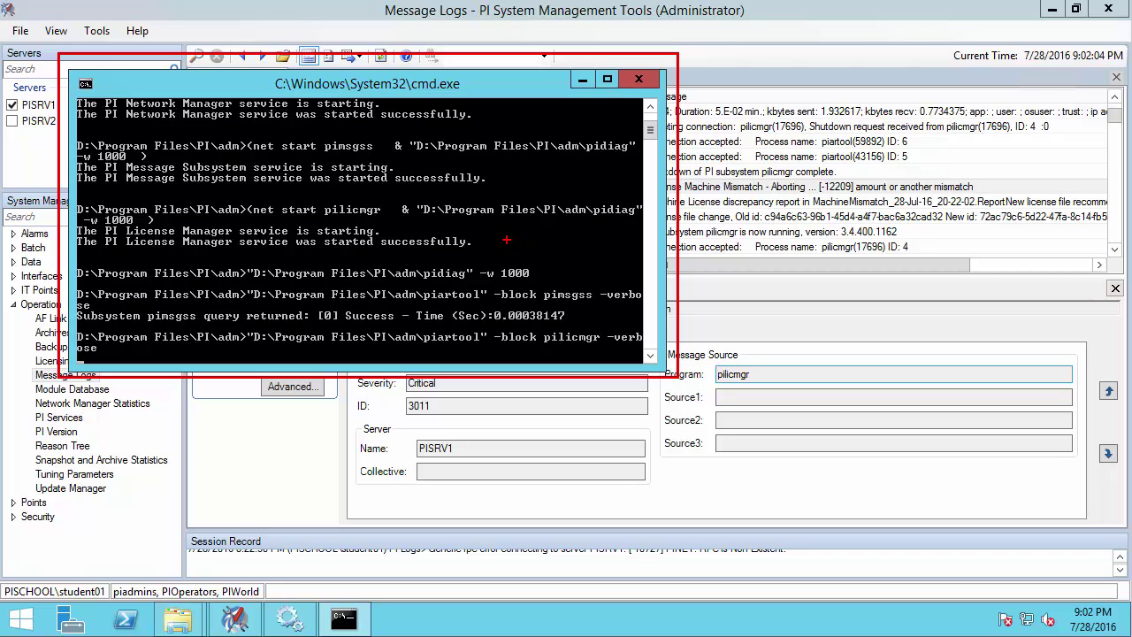
pyautogui.moveTo(506, 238); pyautogui.dragTo(728, 228)
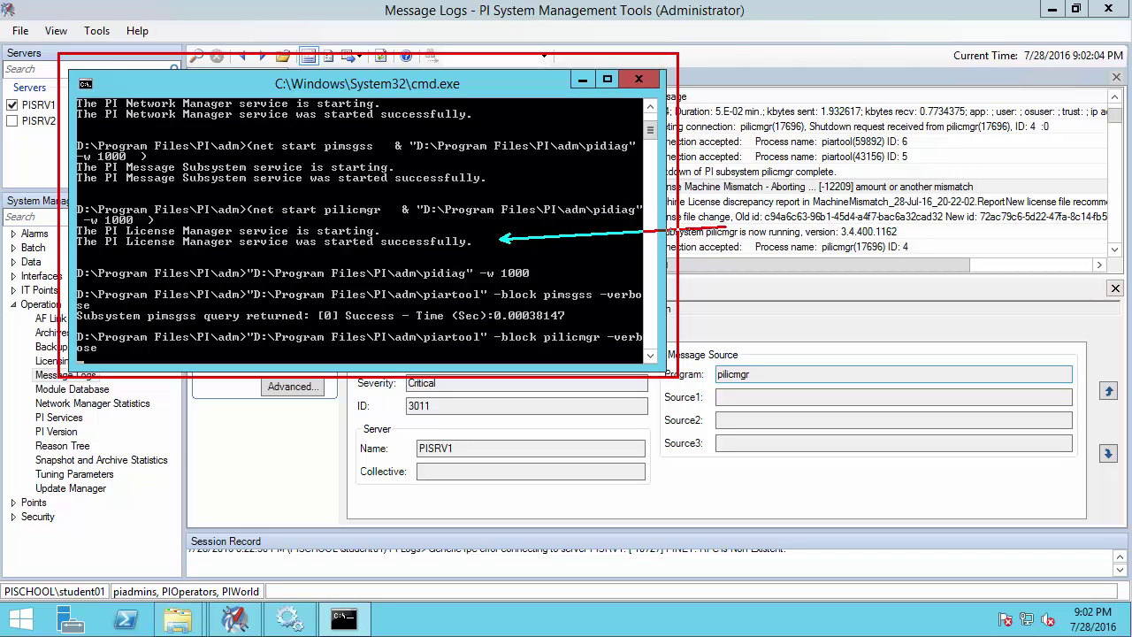
pyautogui.press('Escape')
pyautogui.click(639, 79)
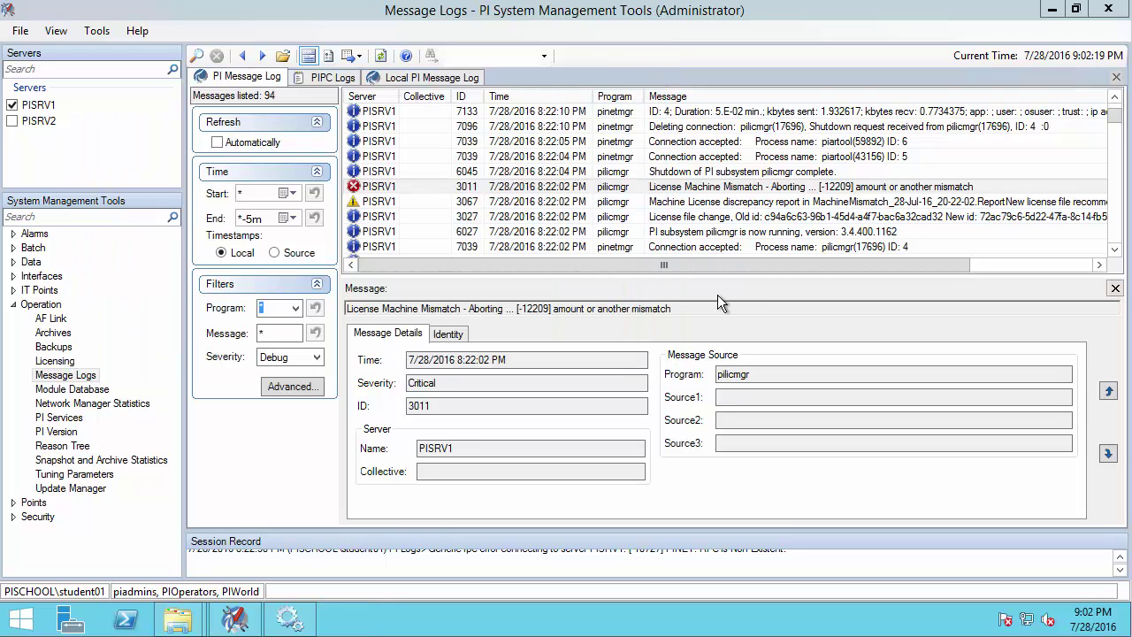
pyautogui.hotkey('ctrl', '2')
pyautogui.moveTo(340, 172)
pyautogui.mouseDown()
pyautogui.moveTo(924, 202)
pyautogui.moveTo(1040, 192)
pyautogui.moveTo(1062, 205)
pyautogui.mouseUp()
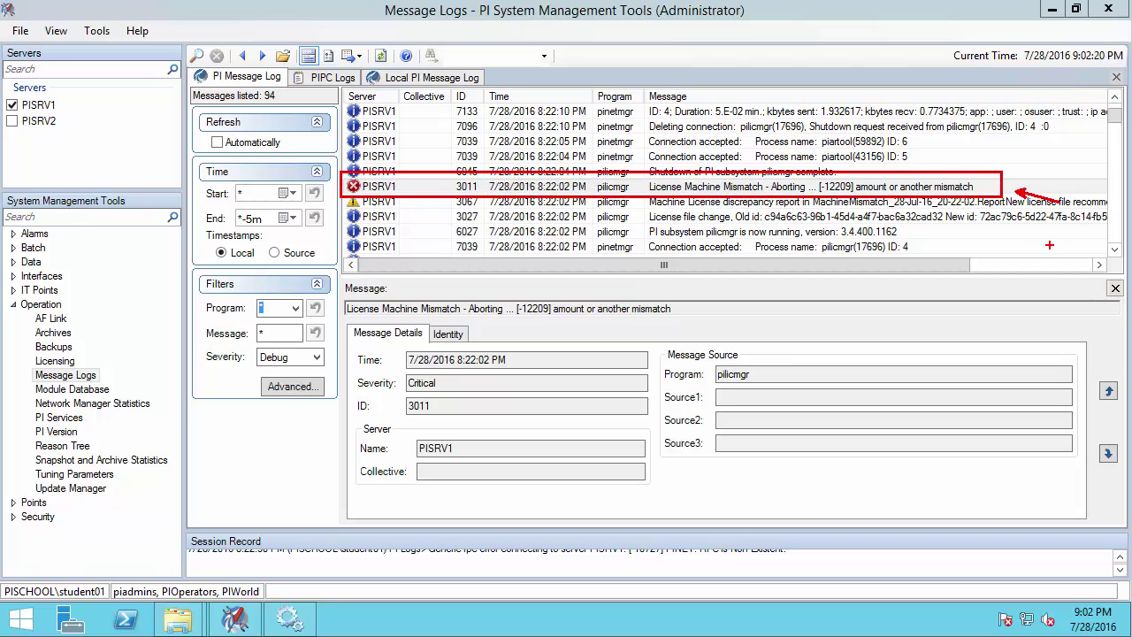
pyautogui.press('Escape')
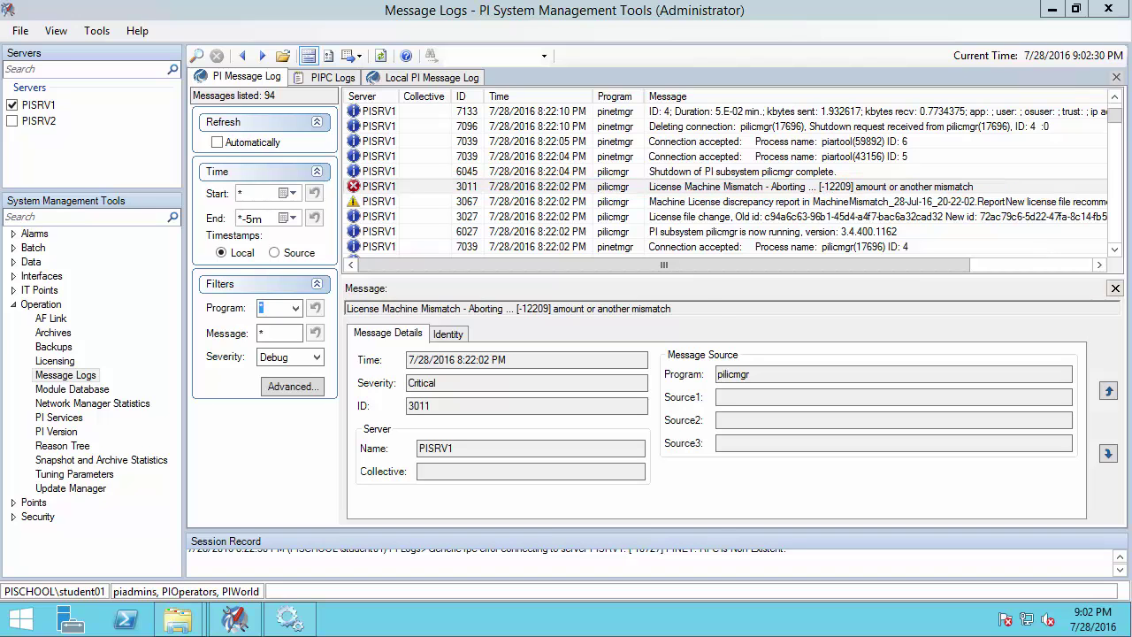
# - Open a Command Prompt as administrator and change to the %piserver%\adm directory
pyautogui.click(21, 618)
pyautogui.write('cmd')
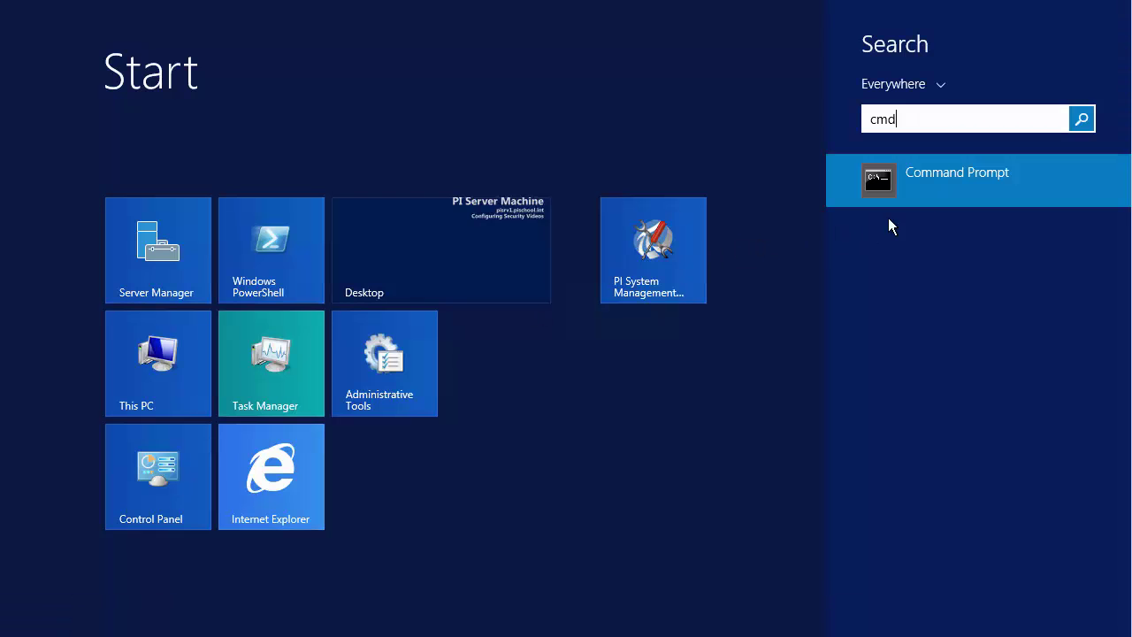
pyautogui.rightClick(937, 174)
pyautogui.click(970, 325)
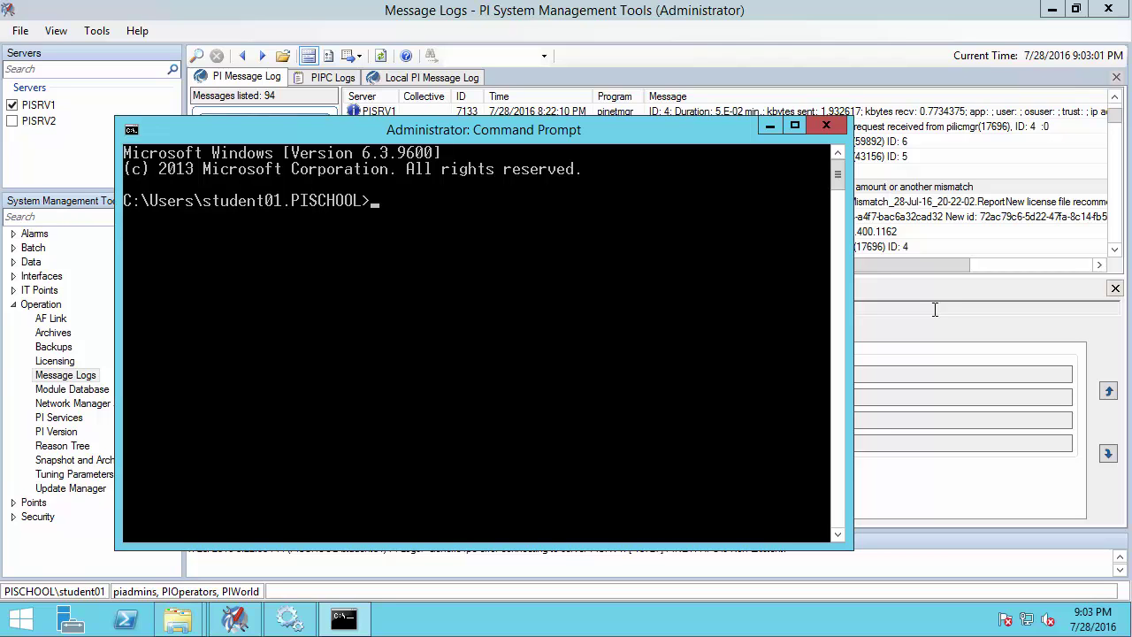
pyautogui.write('cd /d %piserver%\\adm')
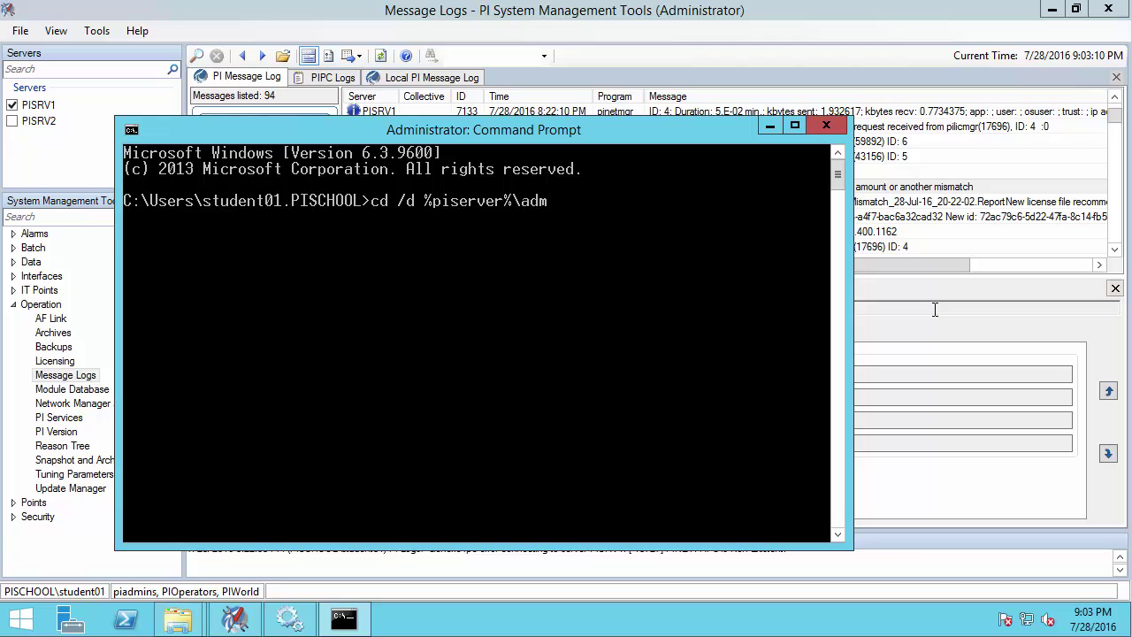
pyautogui.press('Return')
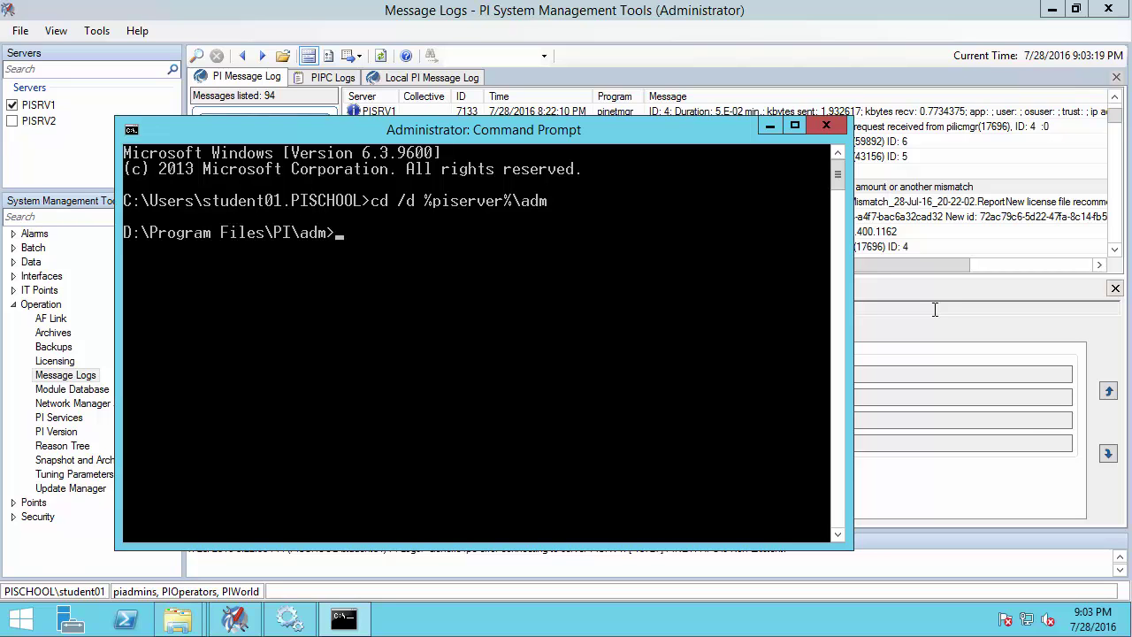
# - Generate the machine signature file PISRV1.msf with the command pidiag -host -file PISRV1.msf
pyautogui.write('pidiag -host -file')
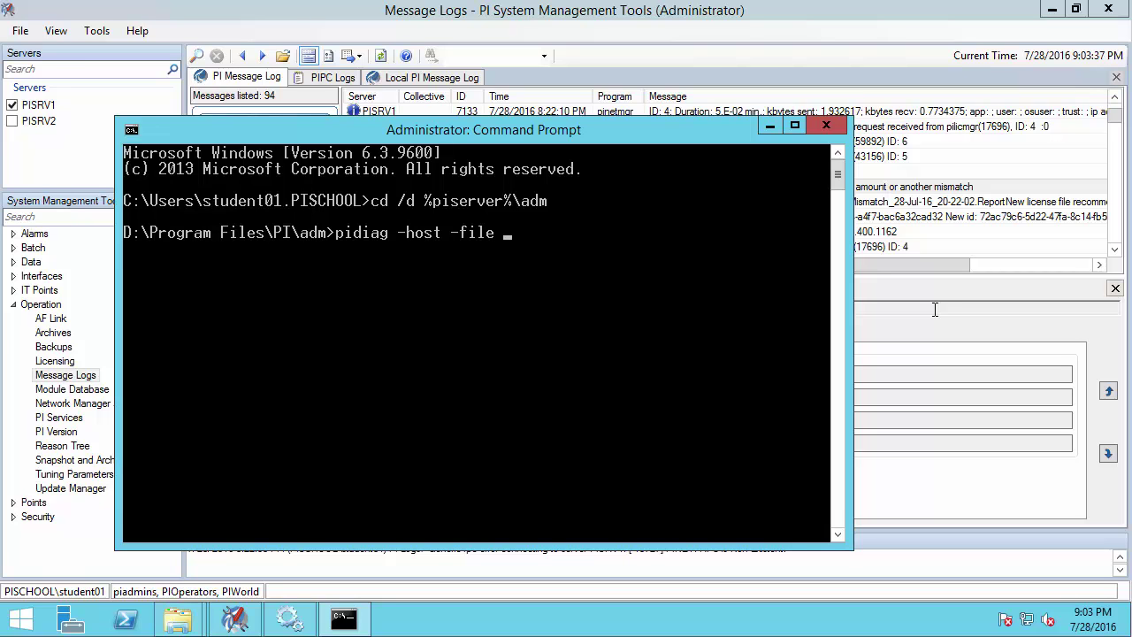
pyautogui.write('PISRV1.msf')
pyautogui.press('Return')
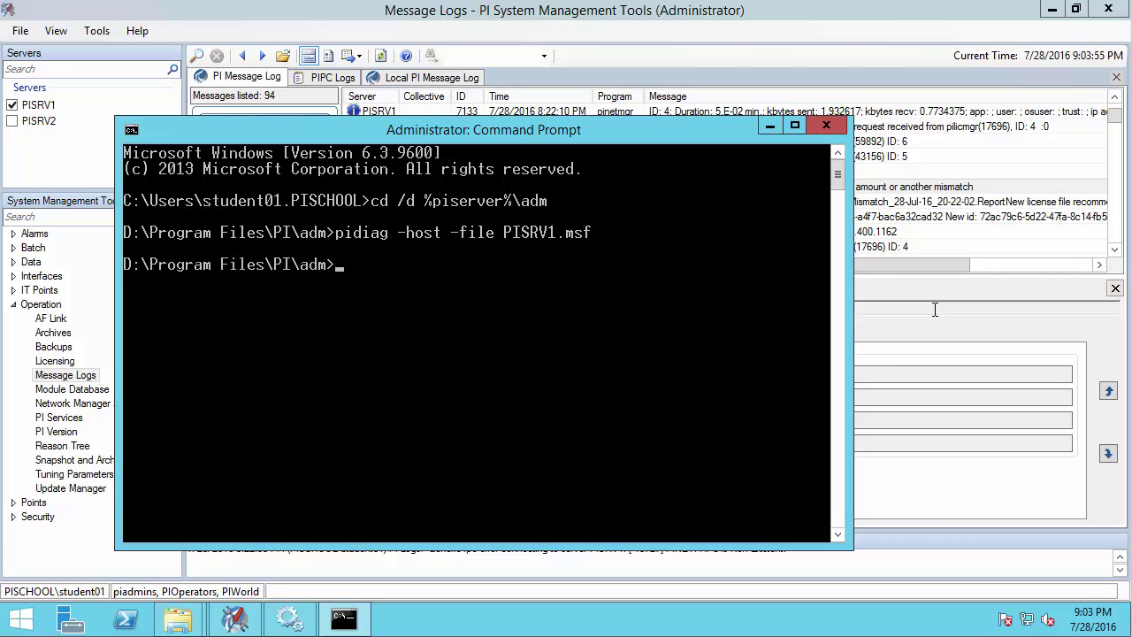
# - Open the current adm directory in File Explorer with "start ." and locate PISRV1.msf
pyautogui.write('start .')
pyautogui.press('Return')
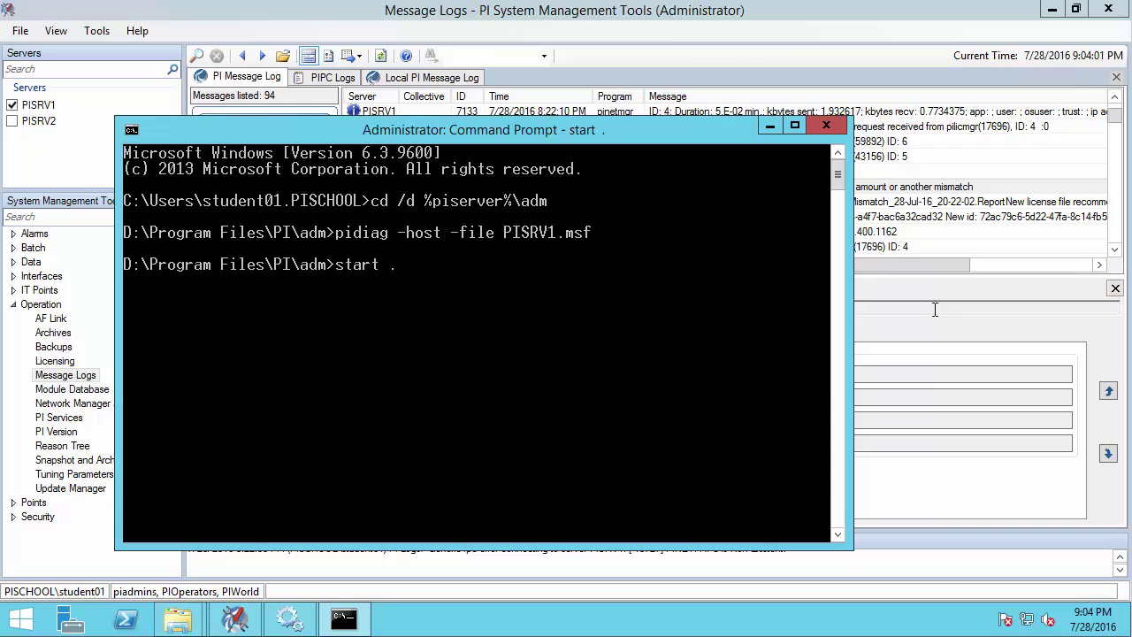
pyautogui.scroll(-2, 1082, 334)
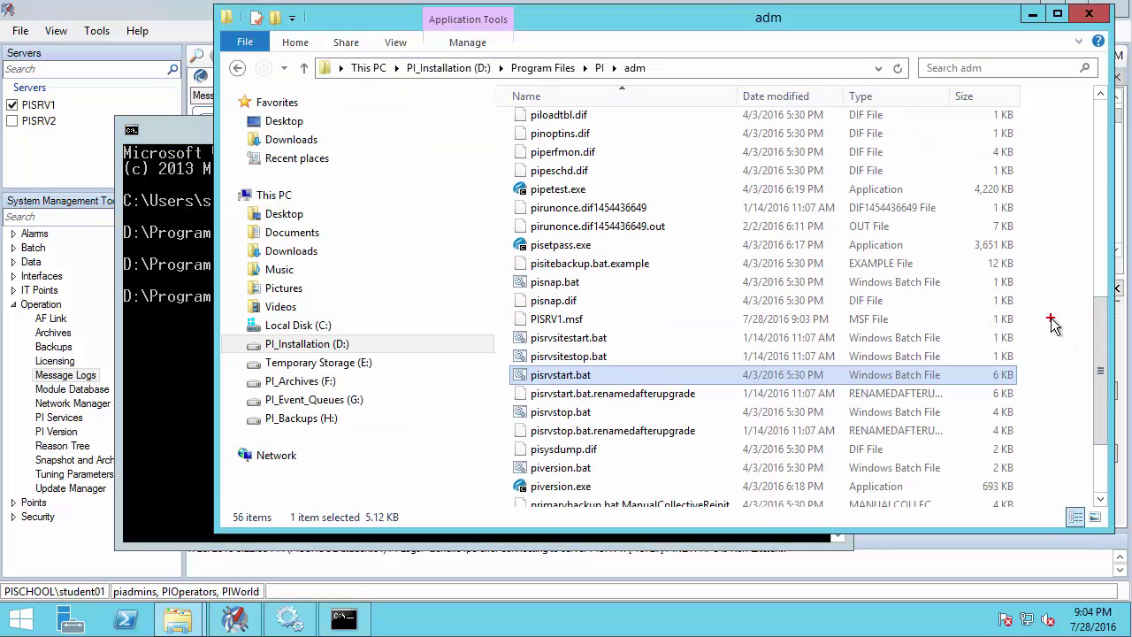
pyautogui.moveTo(509, 305); pyautogui.dragTo(679, 341)
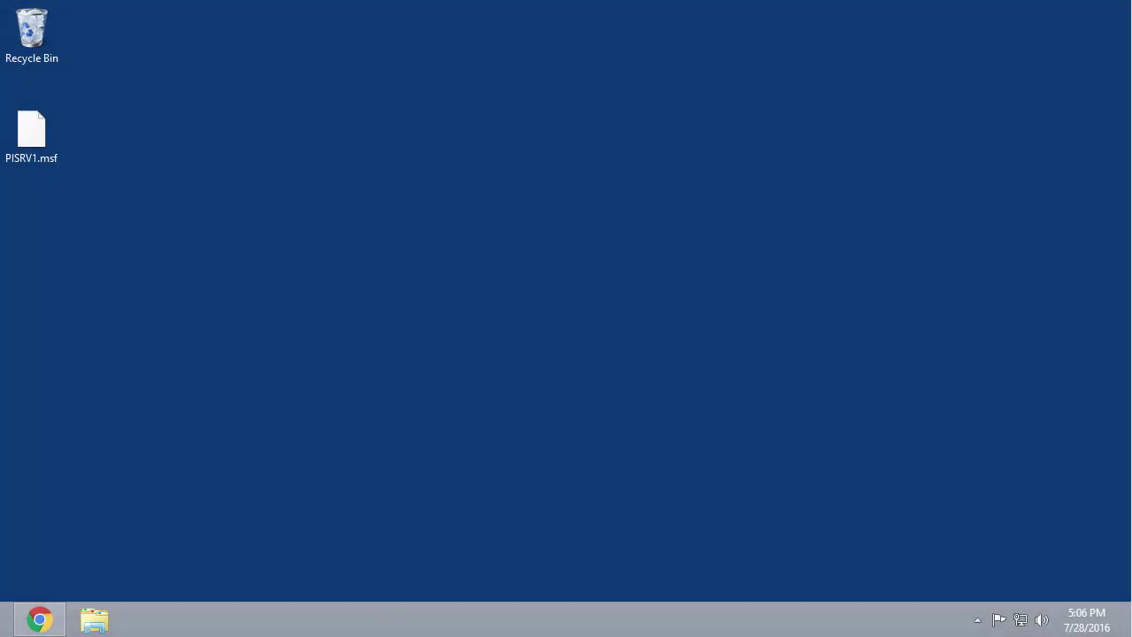
# - Switch to Chrome on the internet-connected computer and go to Generate a License File on the OSIsoft Tech Support site
pyautogui.moveTo(4, 100)
pyautogui.mouseDown()
pyautogui.moveTo(68, 187)
pyautogui.moveTo(64, 174)
pyautogui.moveTo(113, 192)
pyautogui.mouseUp()
pyautogui.press('Escape')
pyautogui.click(51, 612)
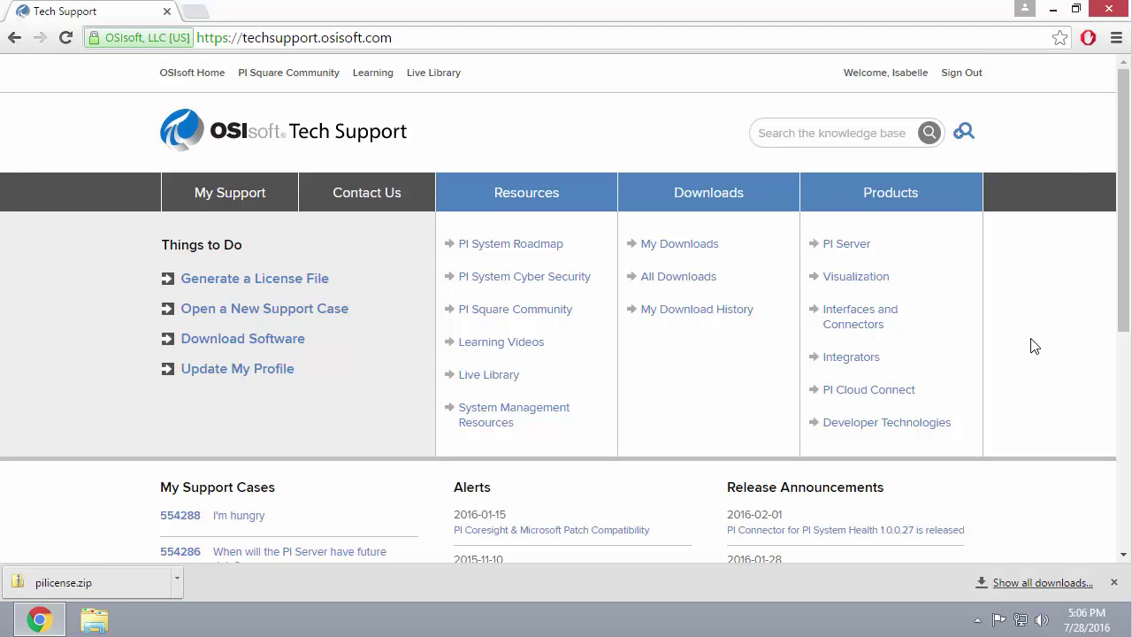
pyautogui.hotkey('ctrl', '2')
pyautogui.moveTo(144, 258); pyautogui.dragTo(349, 298)
pyautogui.click(318, 280)
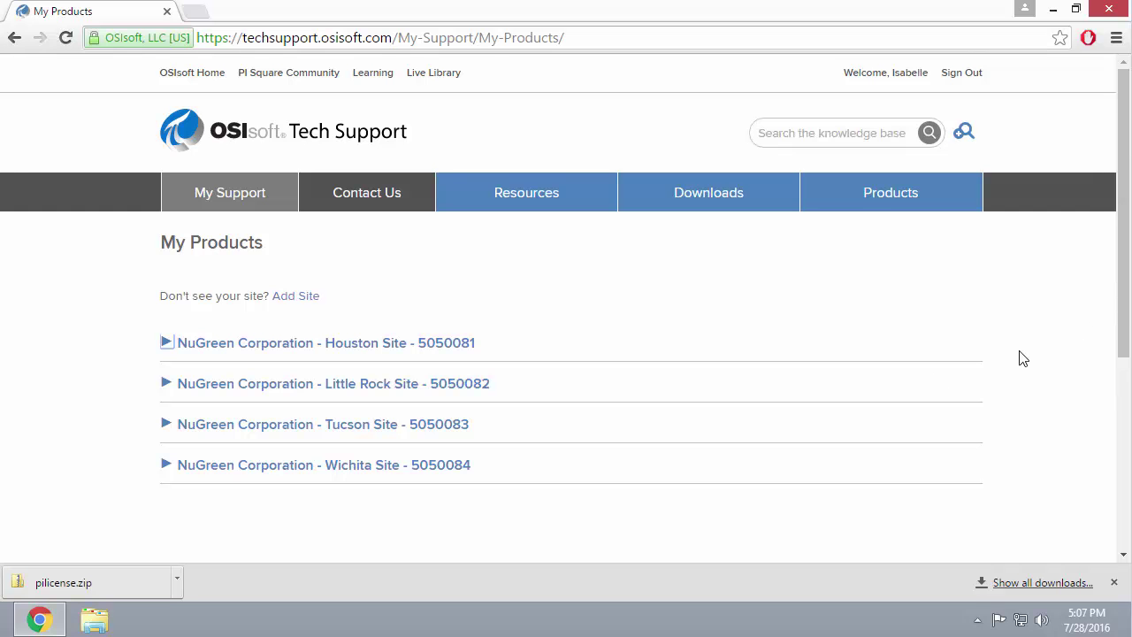
# - Expand the NuGreen Corporation Wichita Site and start generating a license for its PI Server
pyautogui.click(167, 468)
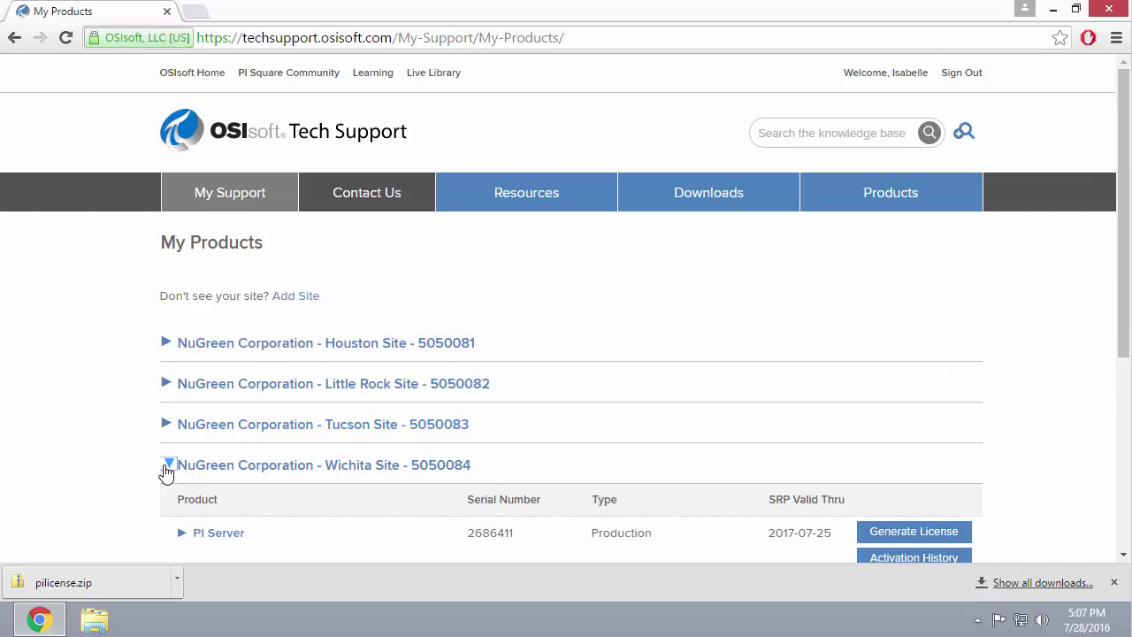
pyautogui.scroll(-2, 991, 387)
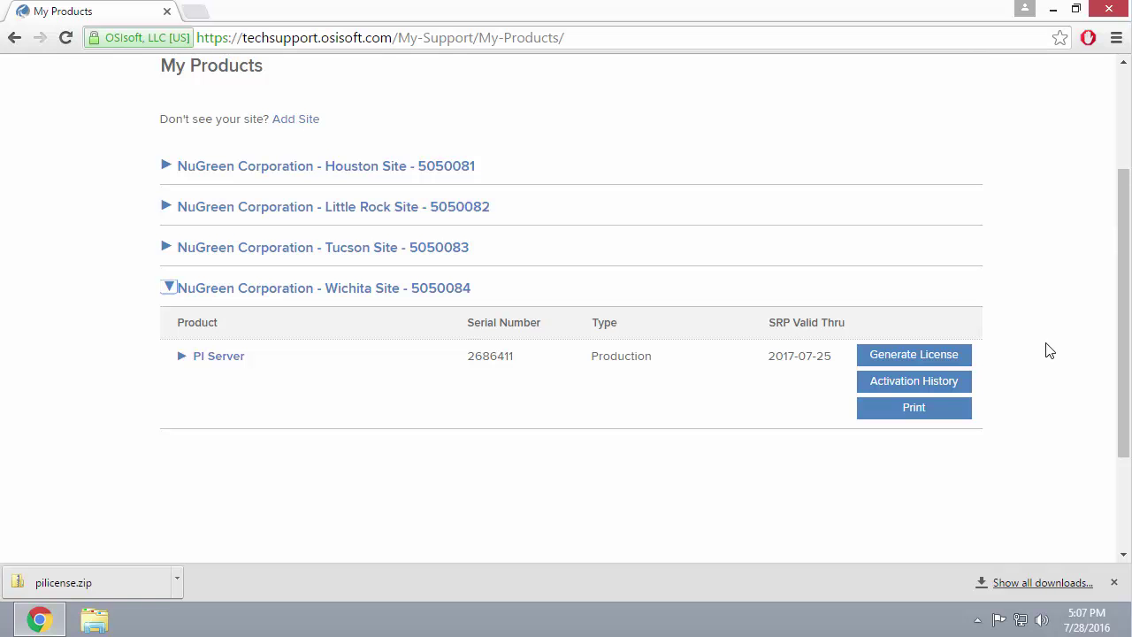
pyautogui.click(929, 363)
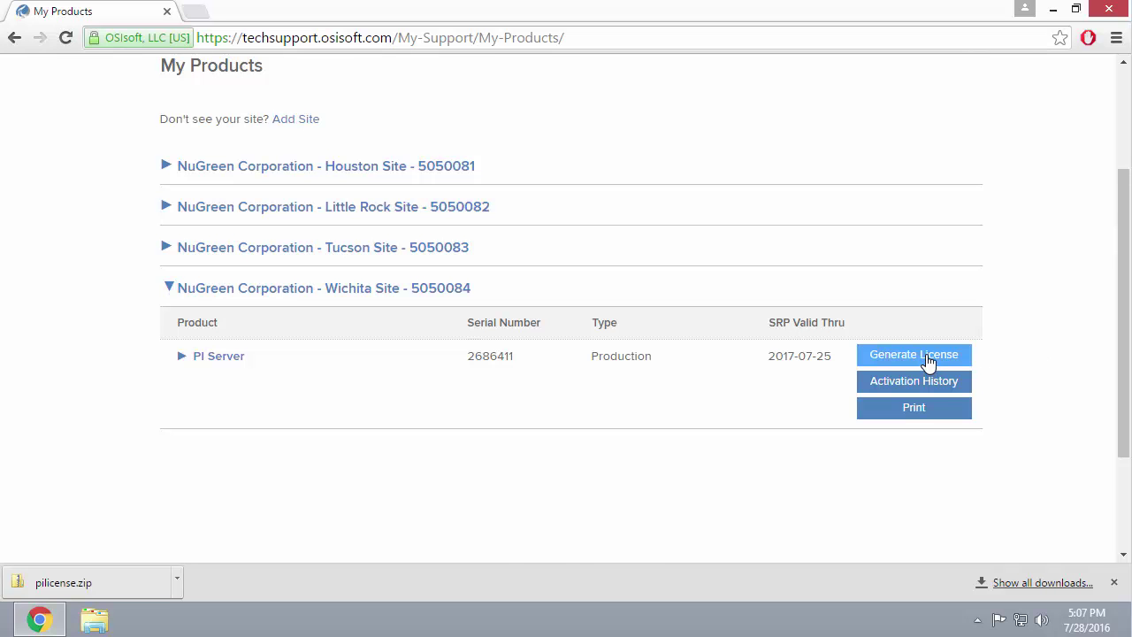
# - Select PISRV1.msf from the Desktop as the Machine Signature File and request the license activation file
pyautogui.scroll(-10, 1034, 316)
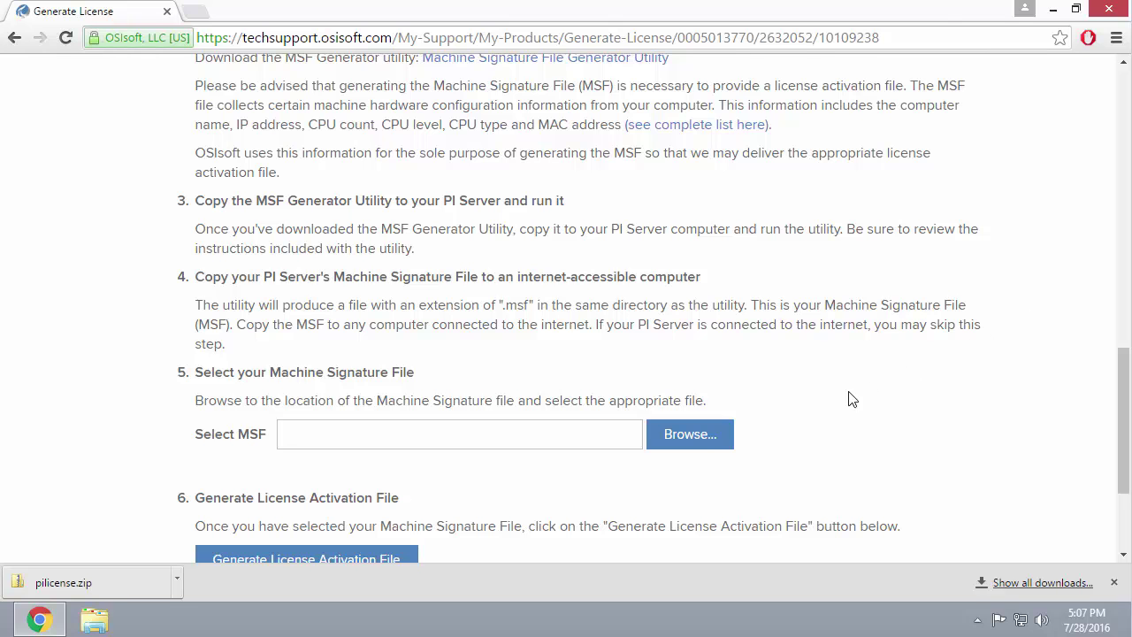
pyautogui.click(690, 434)
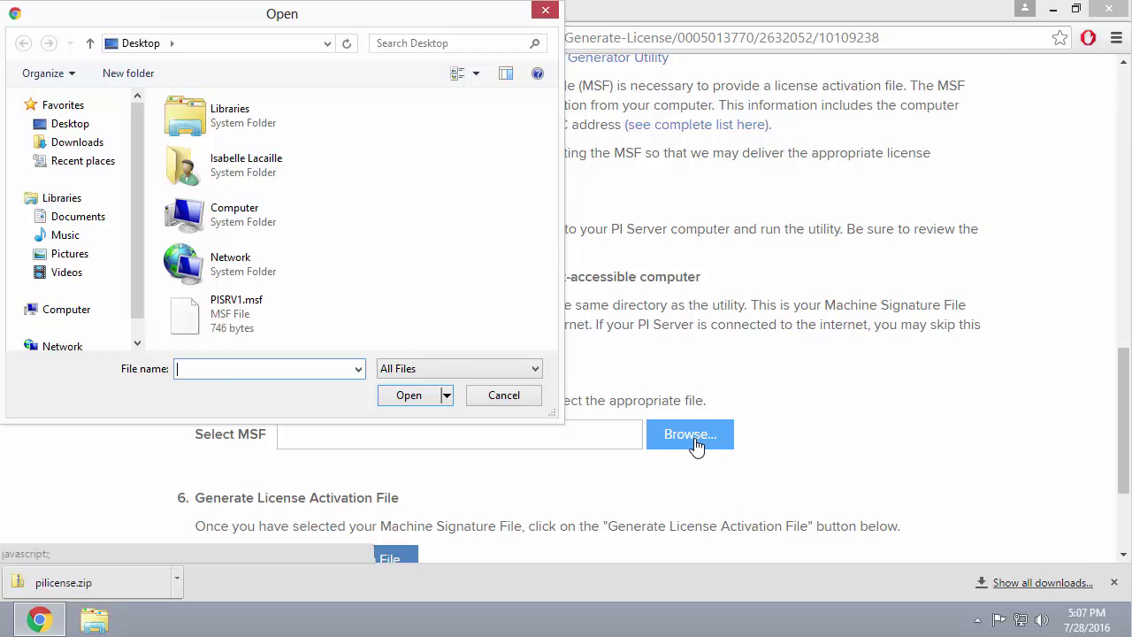
pyautogui.click(253, 330)
pyautogui.click(416, 397)
pyautogui.scroll(-3, 761, 370)
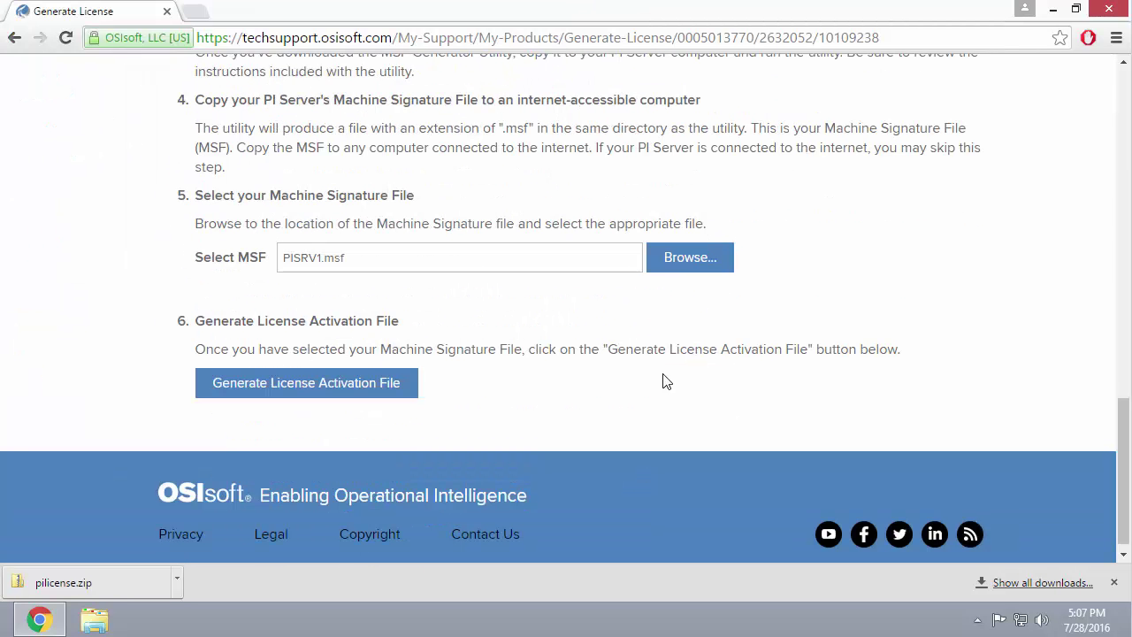
pyautogui.click(296, 390)
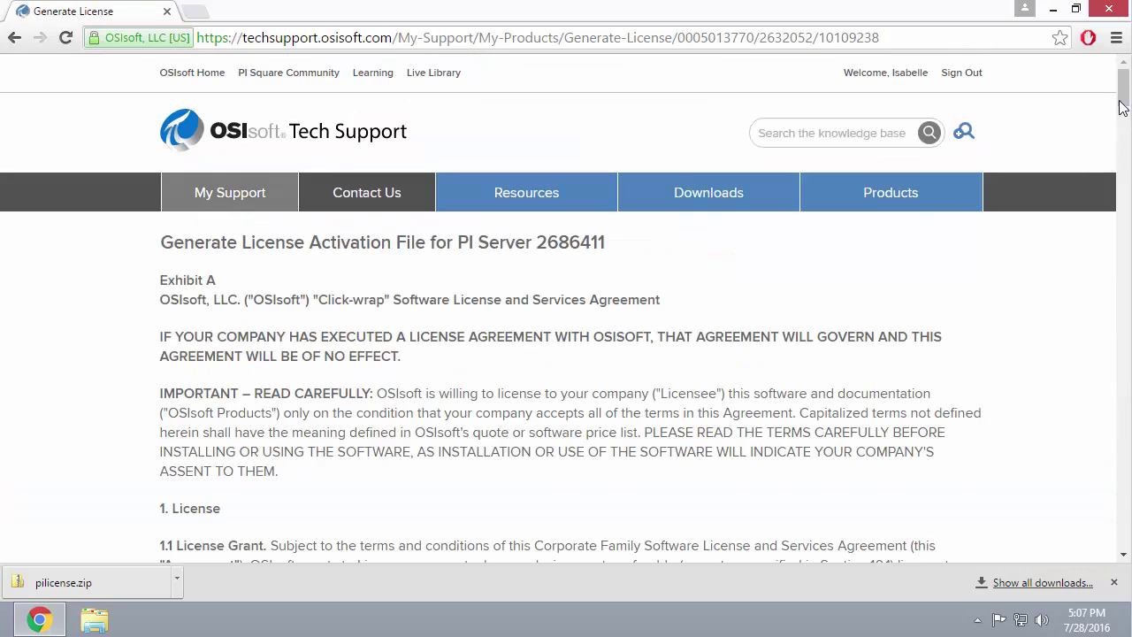
# - Agree to the software license agreement, download the activation file to disk and minimize the browser
pyautogui.scroll(-20, 1125, 157)
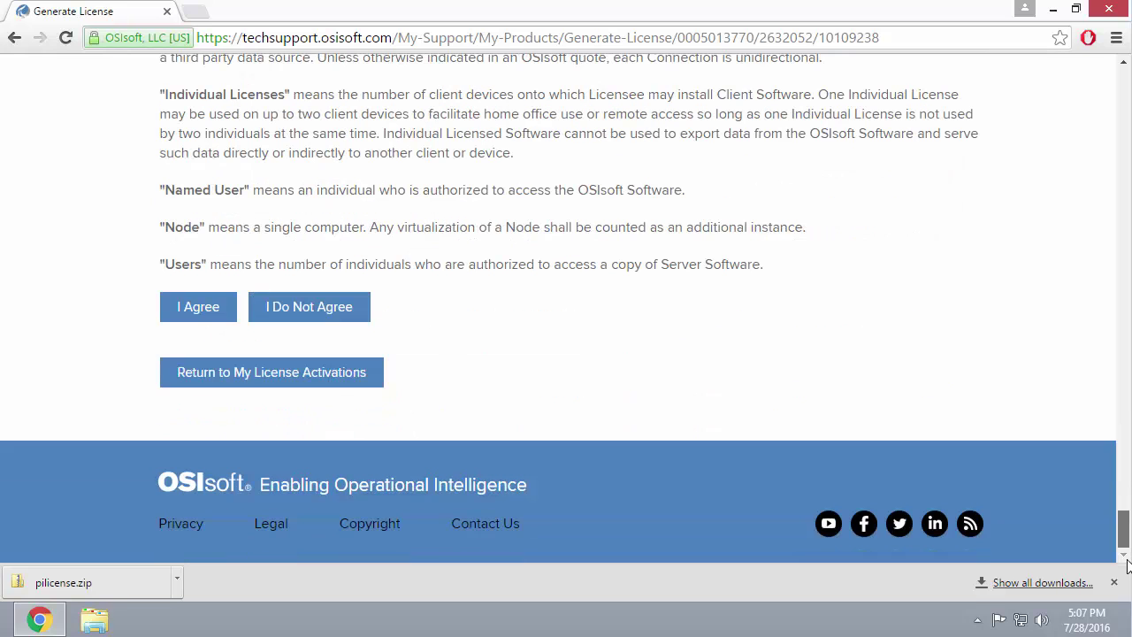
pyautogui.click(189, 321)
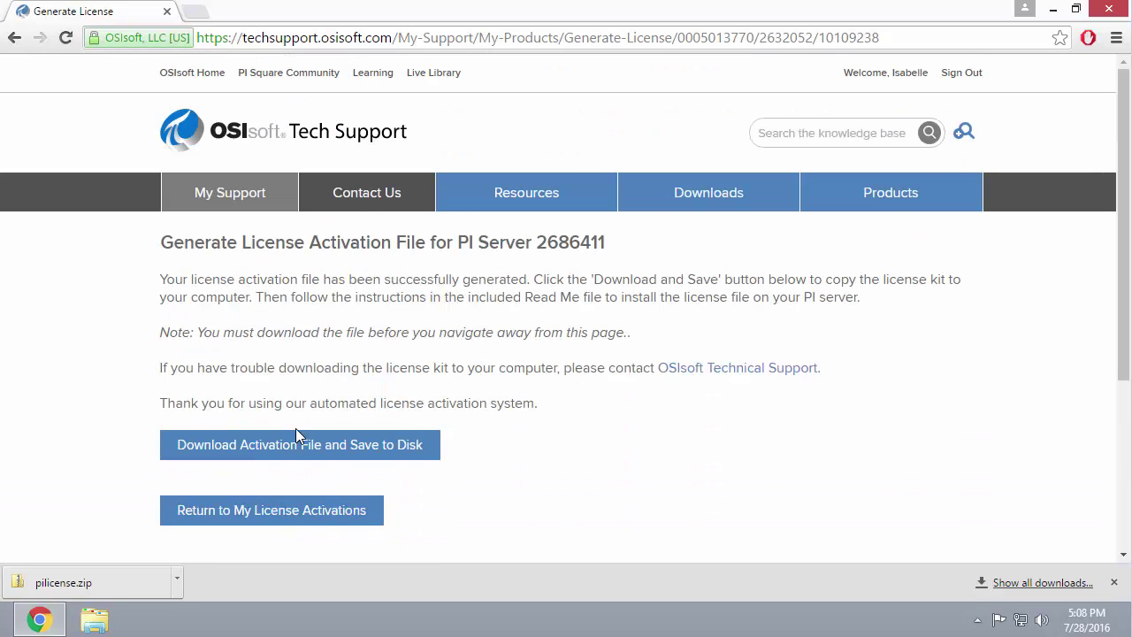
pyautogui.click(299, 445)
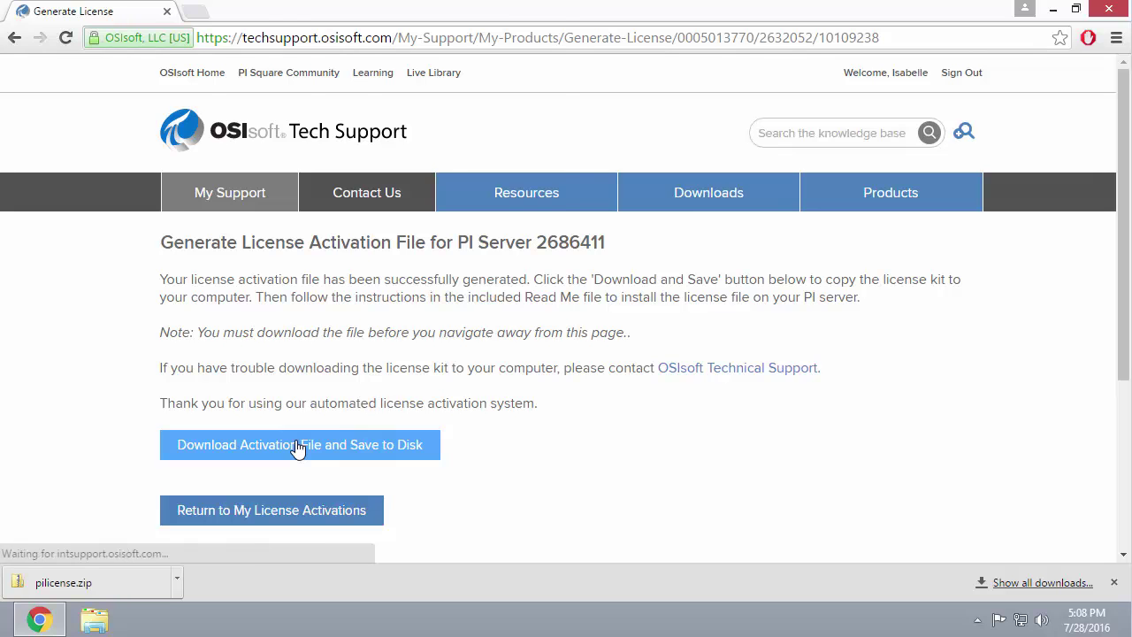
pyautogui.click(440, 394)
pyautogui.click(1053, 9)
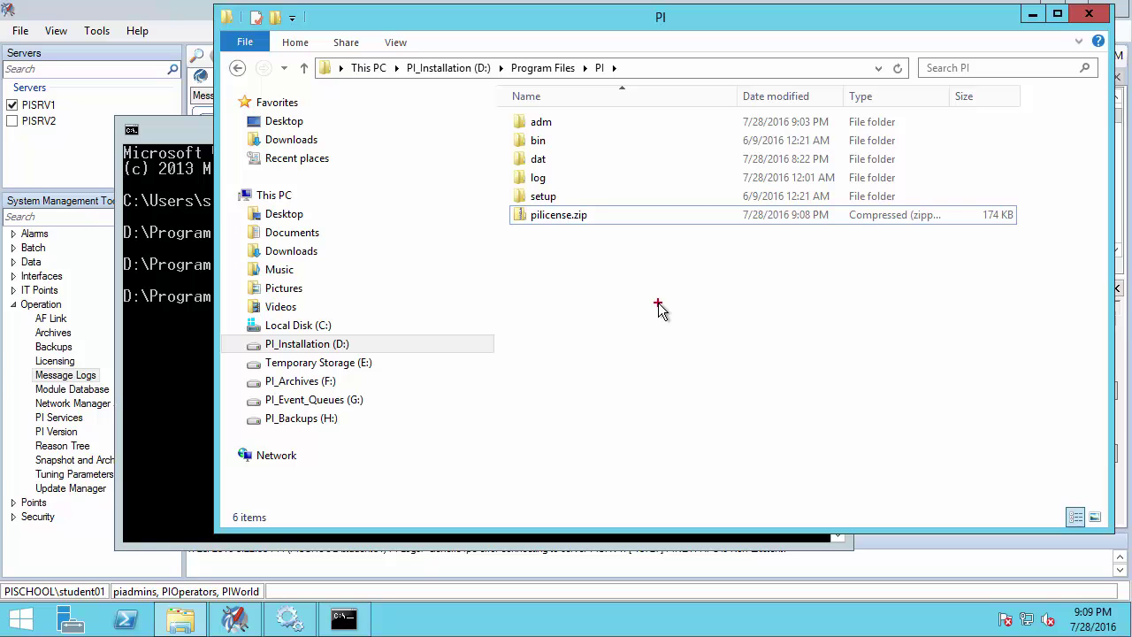
# - Extract pilicense.zip on the PI Server to D:\Program Files\PI\pilicense and open the extracted folder
pyautogui.moveTo(502, 198)
pyautogui.mouseDown()
pyautogui.moveTo(608, 233)
pyautogui.moveTo(656, 280)
pyautogui.mouseUp()
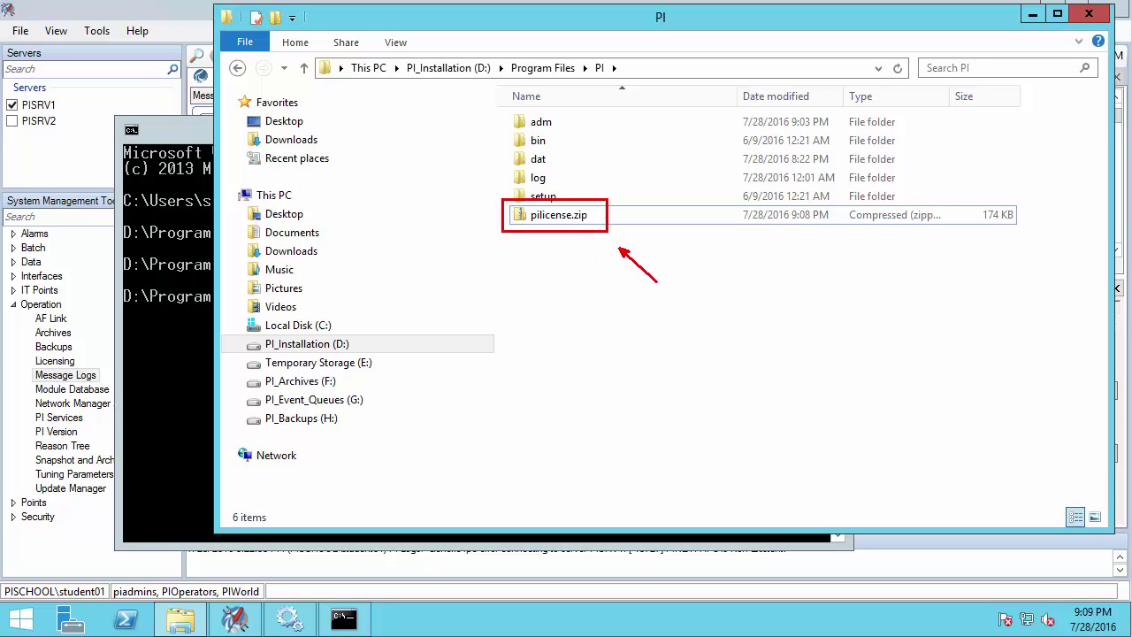
pyautogui.press('Escape')
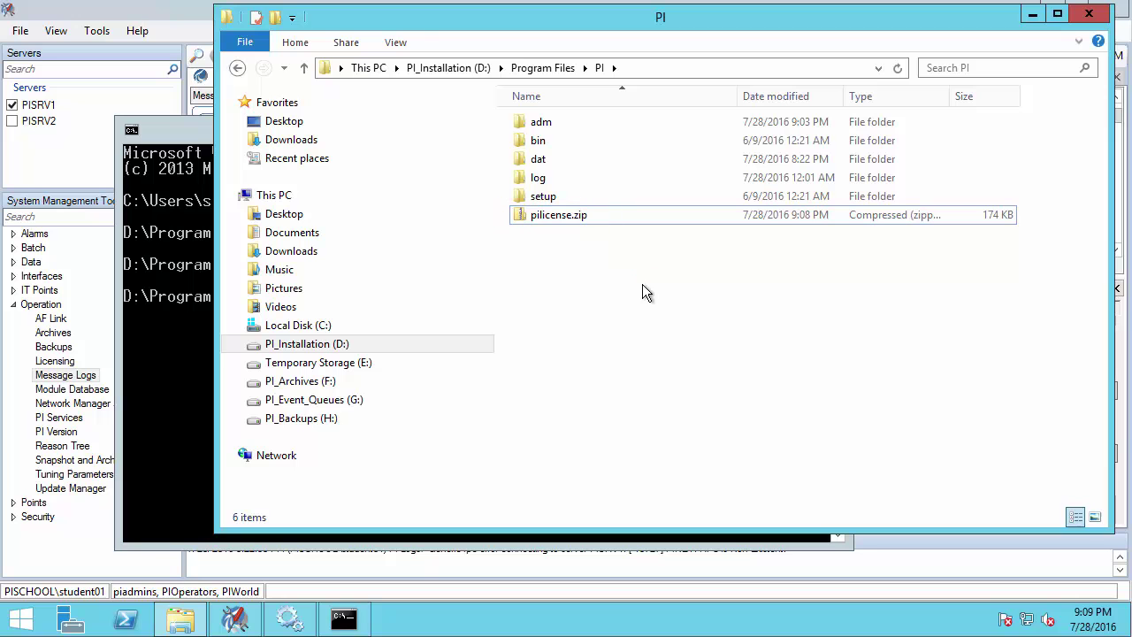
pyautogui.rightClick(569, 217)
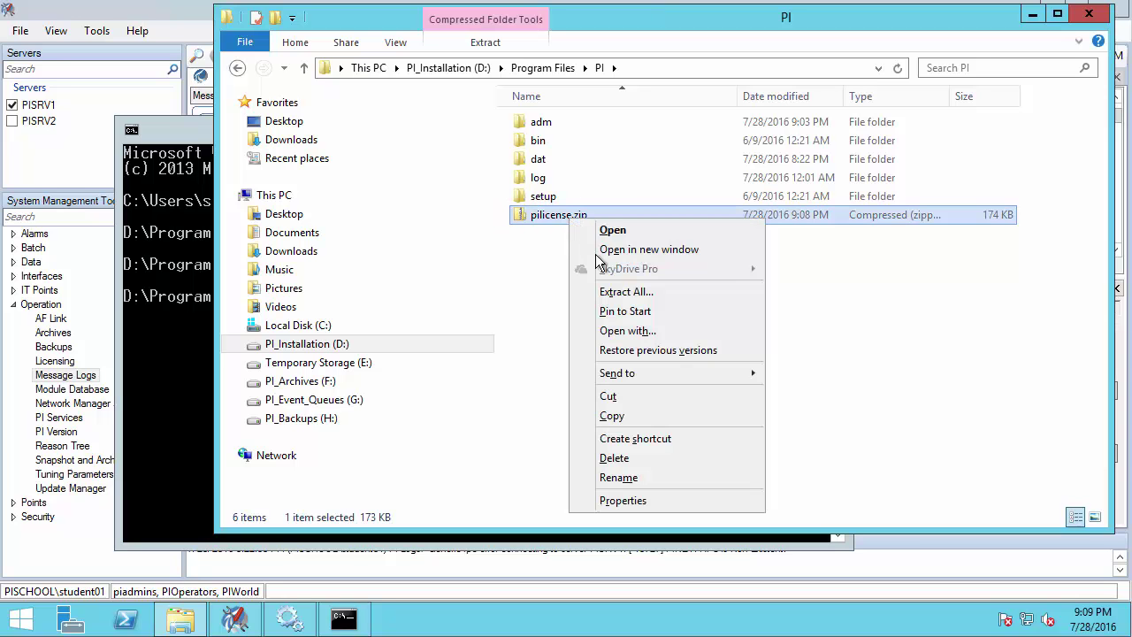
pyautogui.click(624, 292)
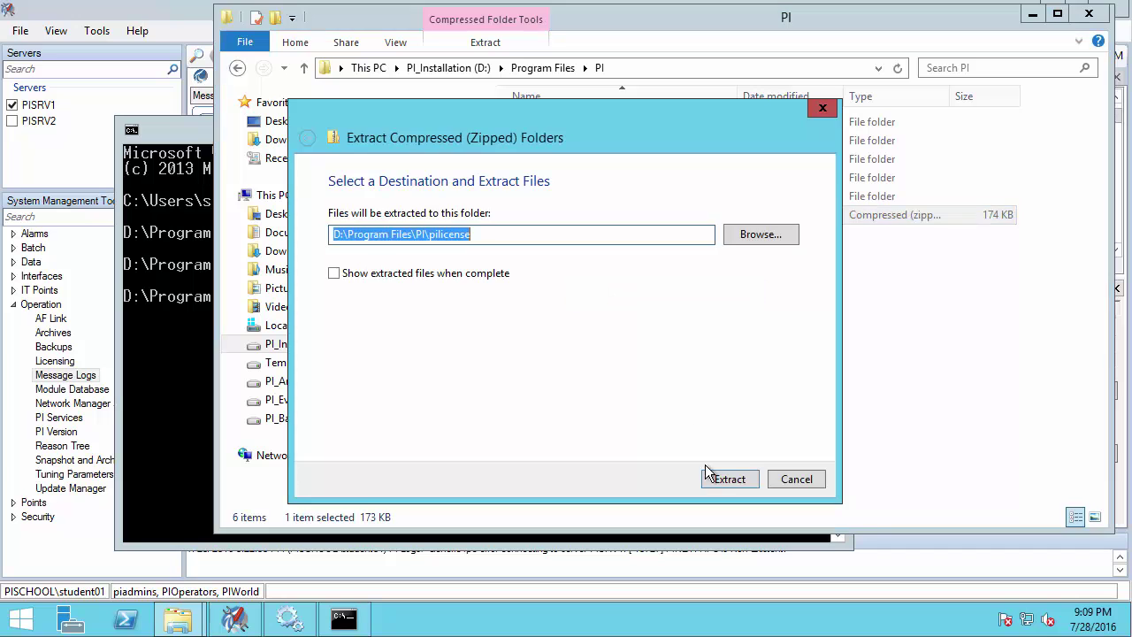
pyautogui.click(715, 483)
pyautogui.doubleClick(561, 197)
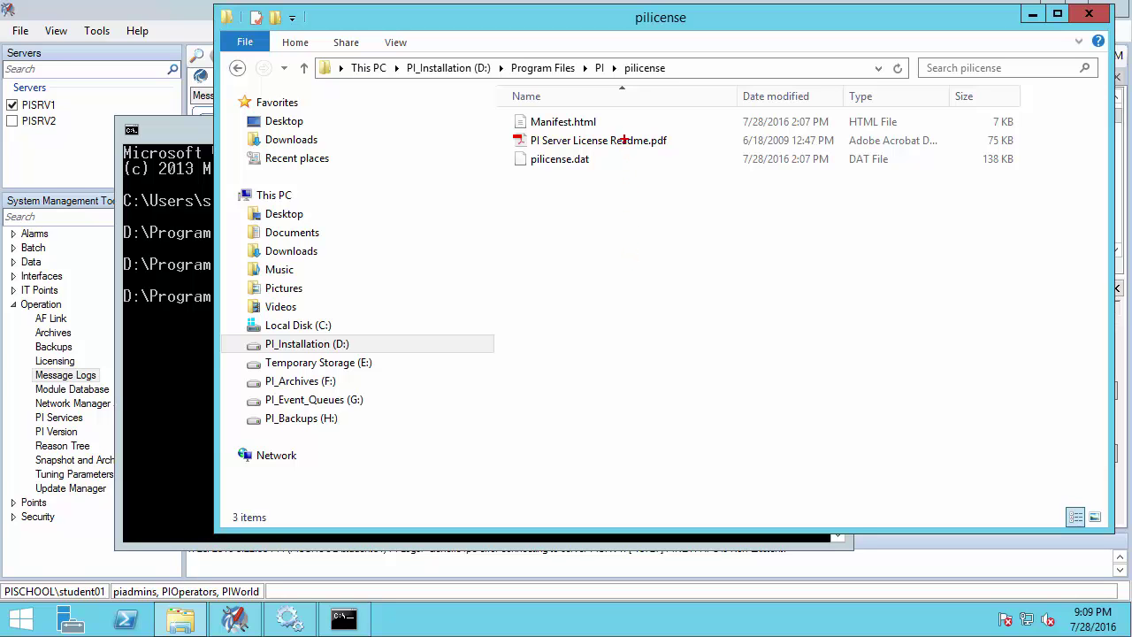
pyautogui.moveTo(609, 116); pyautogui.dragTo(670, 85)
pyautogui.moveTo(681, 139); pyautogui.dragTo(734, 118)
pyautogui.moveTo(501, 144); pyautogui.dragTo(610, 173)
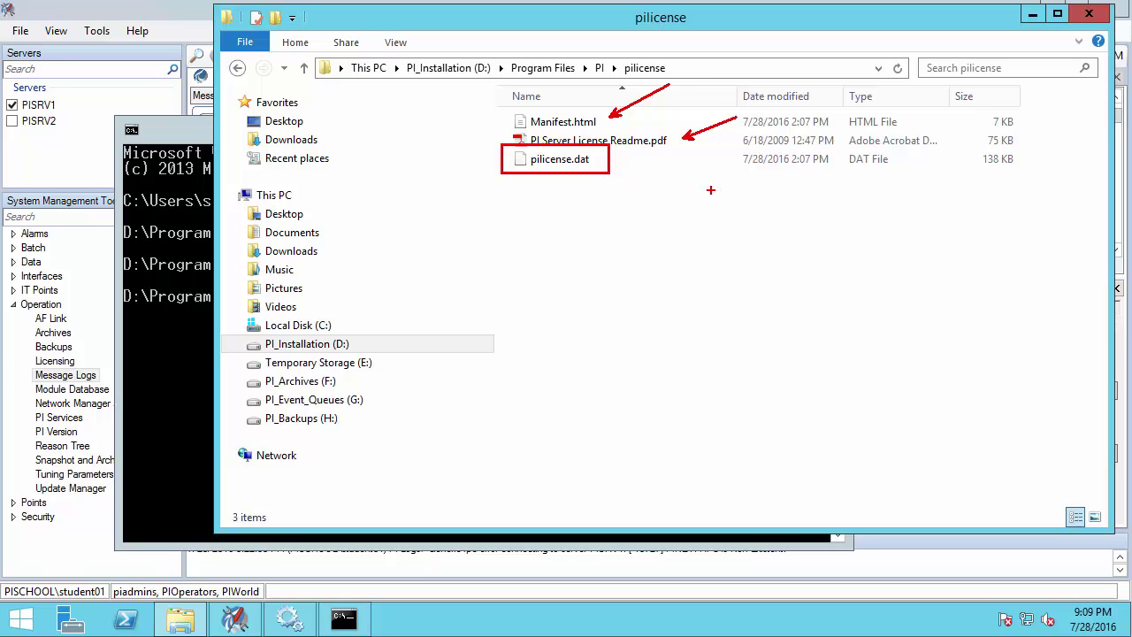
pyautogui.press('Escape')
# - Copy the new pilicense.dat from the extracted folder, go to %piserver% and open its dat folder
pyautogui.click(571, 161)
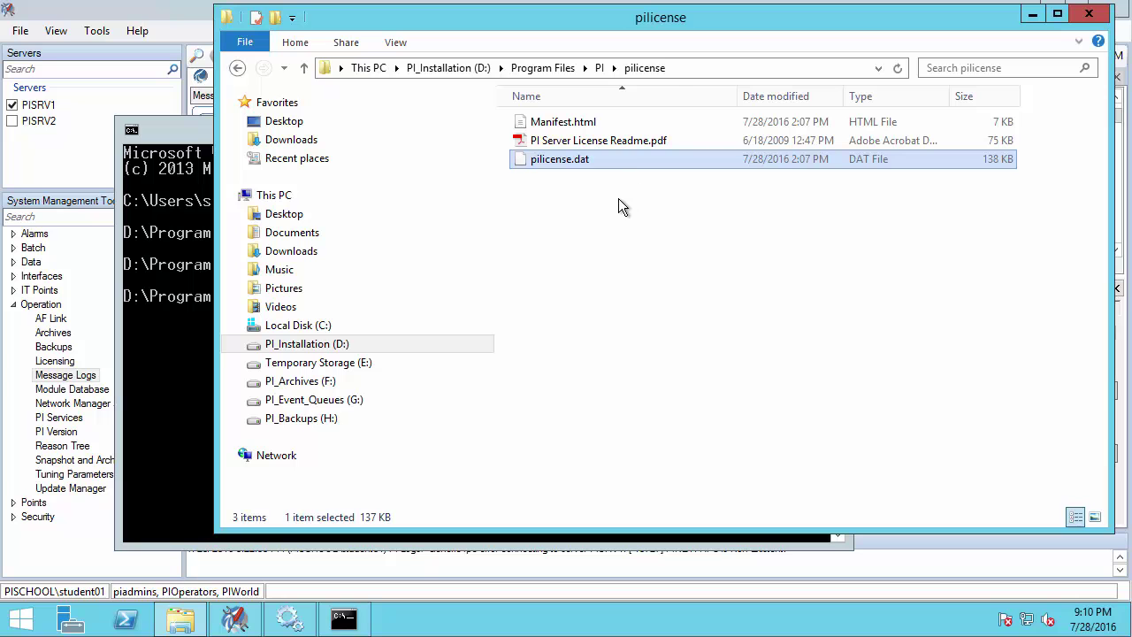
pyautogui.click(682, 73)
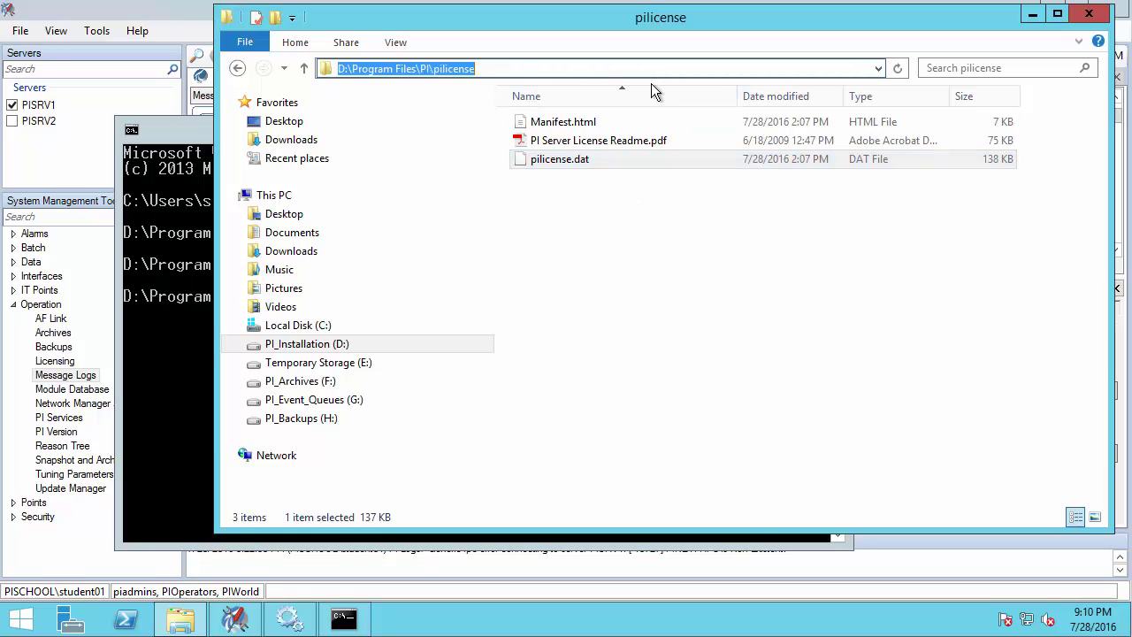
pyautogui.write('%piserv')
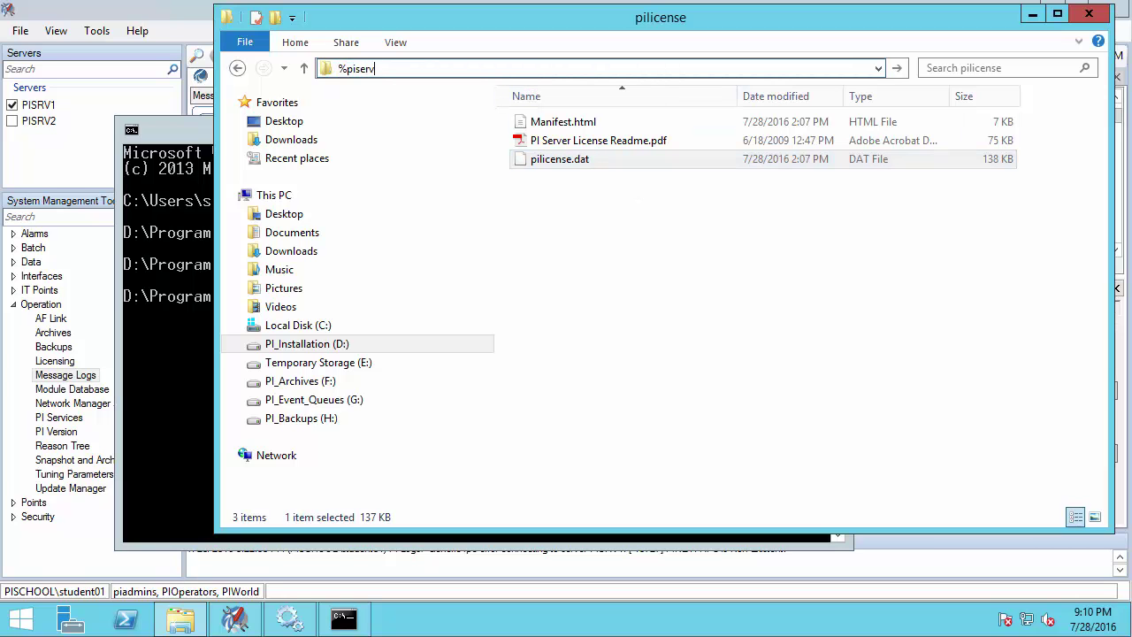
pyautogui.write('er%')
pyautogui.press('Return')
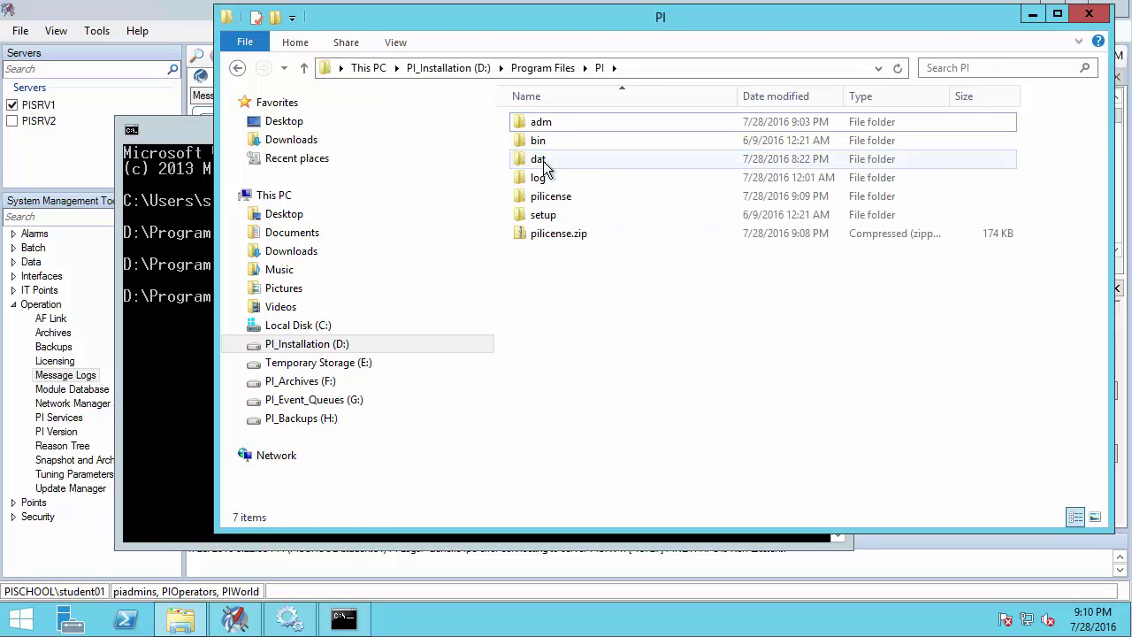
pyautogui.doubleClick(574, 159)
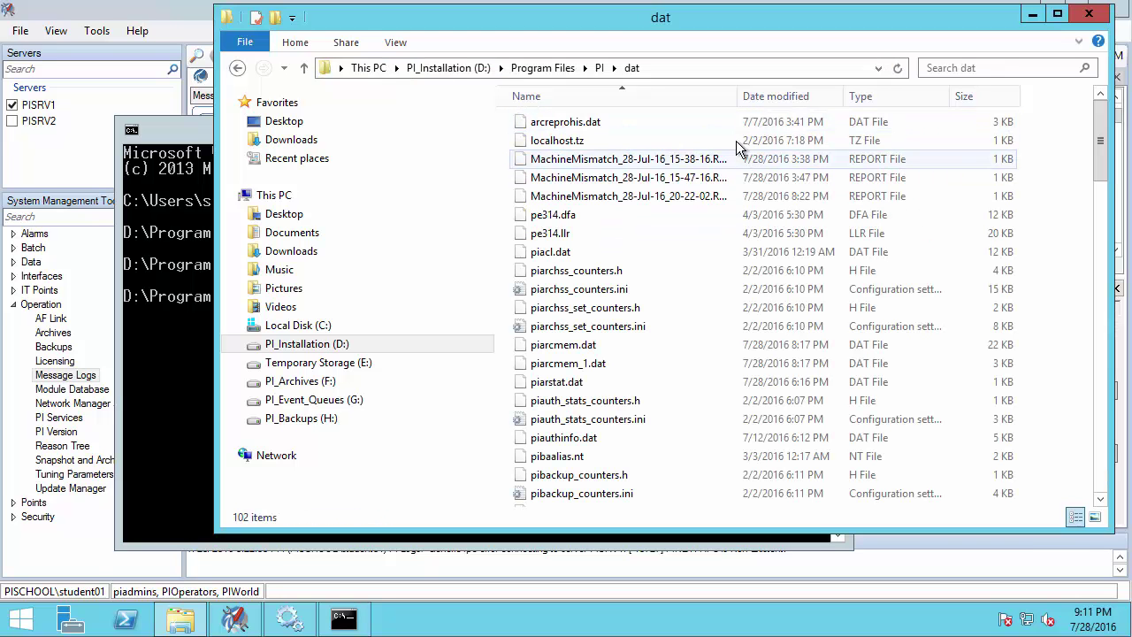
# - Rename the existing pilicense.dat in the dat folder to pilicense.dat_old and paste the new pilicense.dat beside it
pyautogui.scroll(-5, 1084, 225)
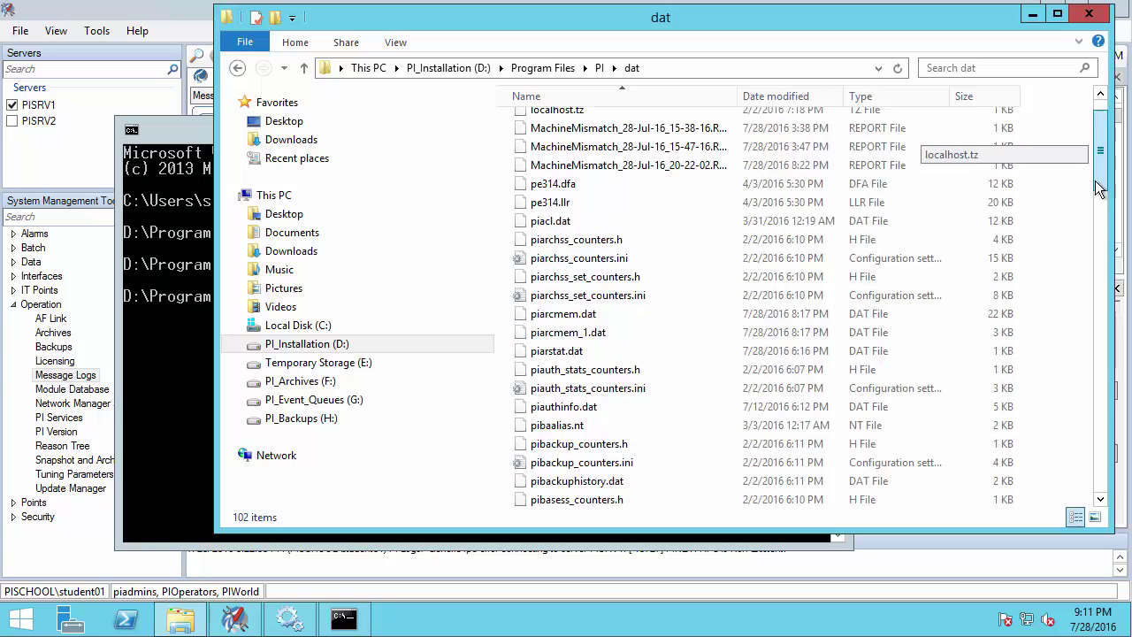
pyautogui.scroll(-7, 1081, 222)
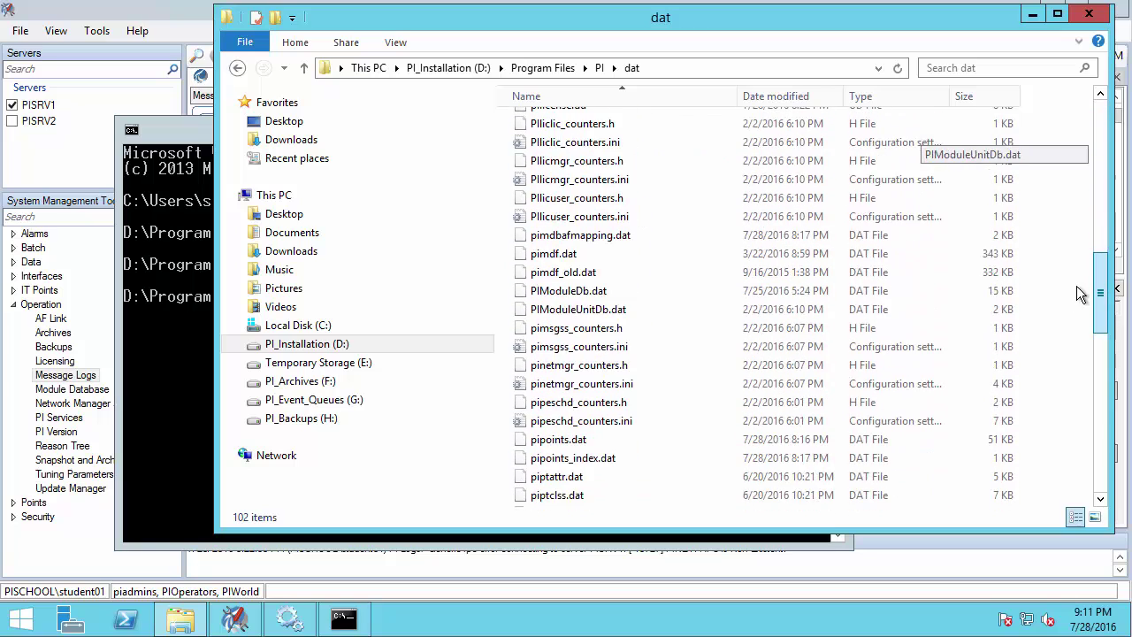
pyautogui.scroll(2, 1078, 270)
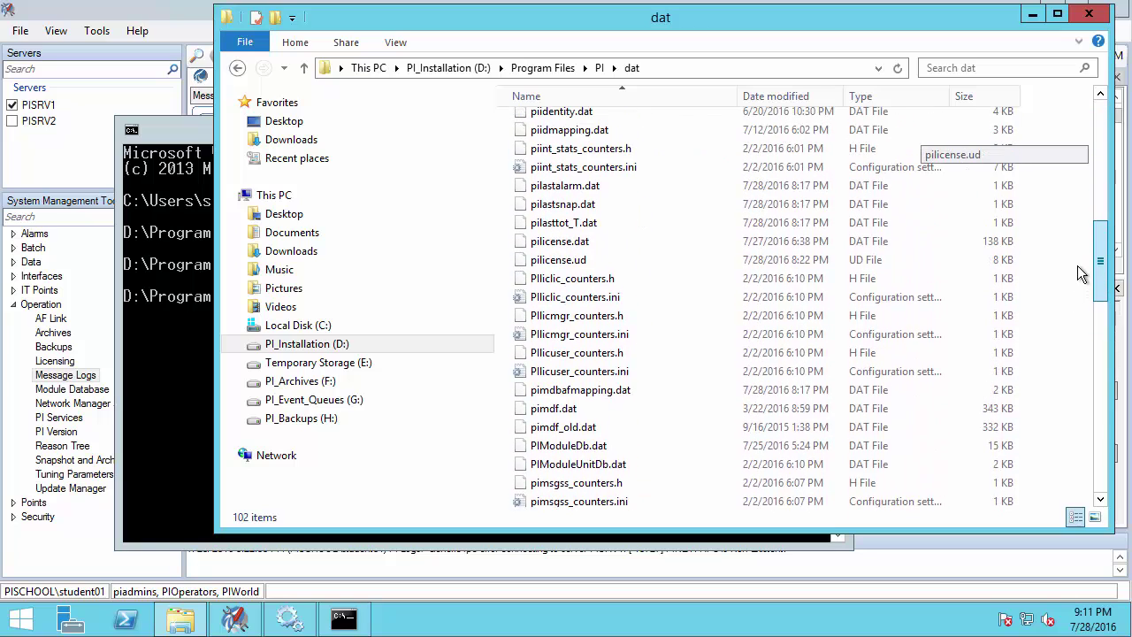
pyautogui.click(595, 248)
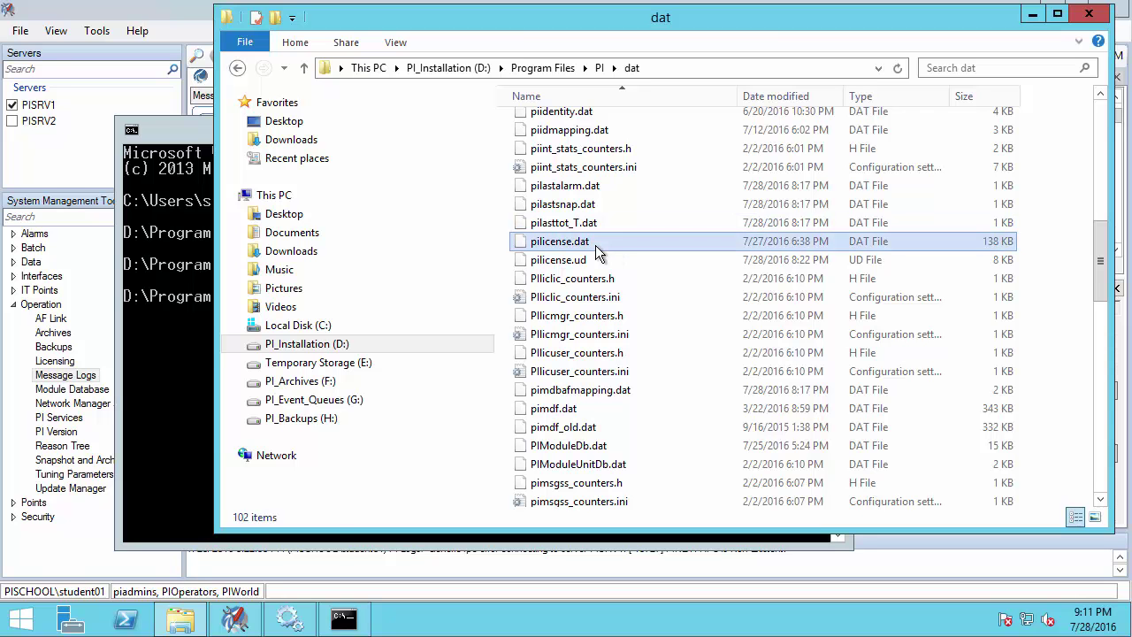
pyautogui.rightClick(596, 252)
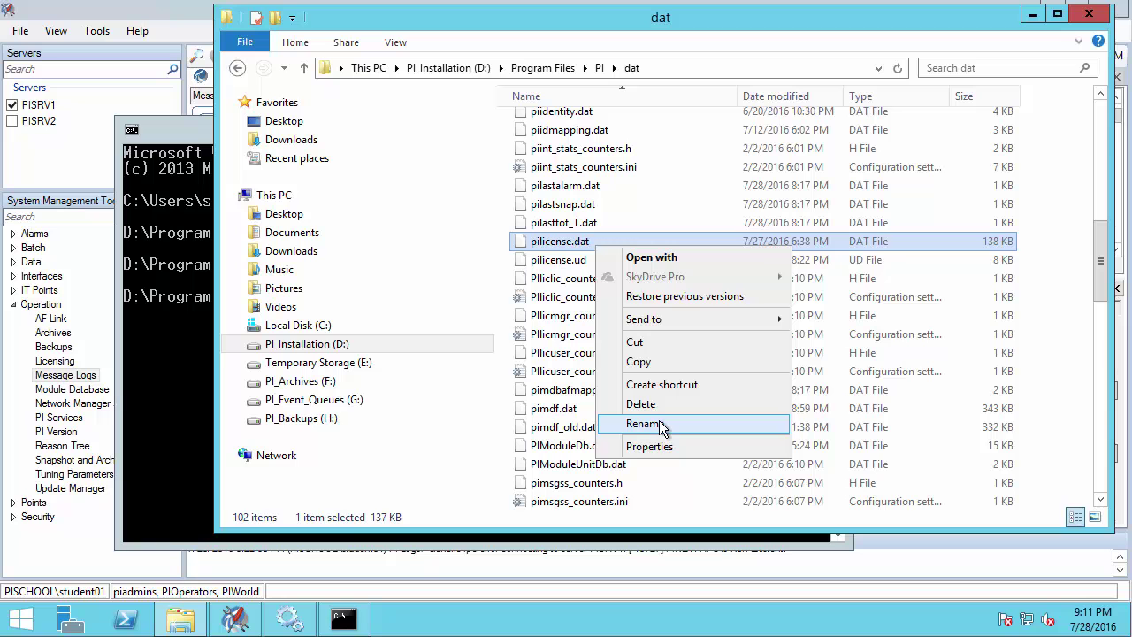
pyautogui.click(659, 424)
pyautogui.click(610, 240)
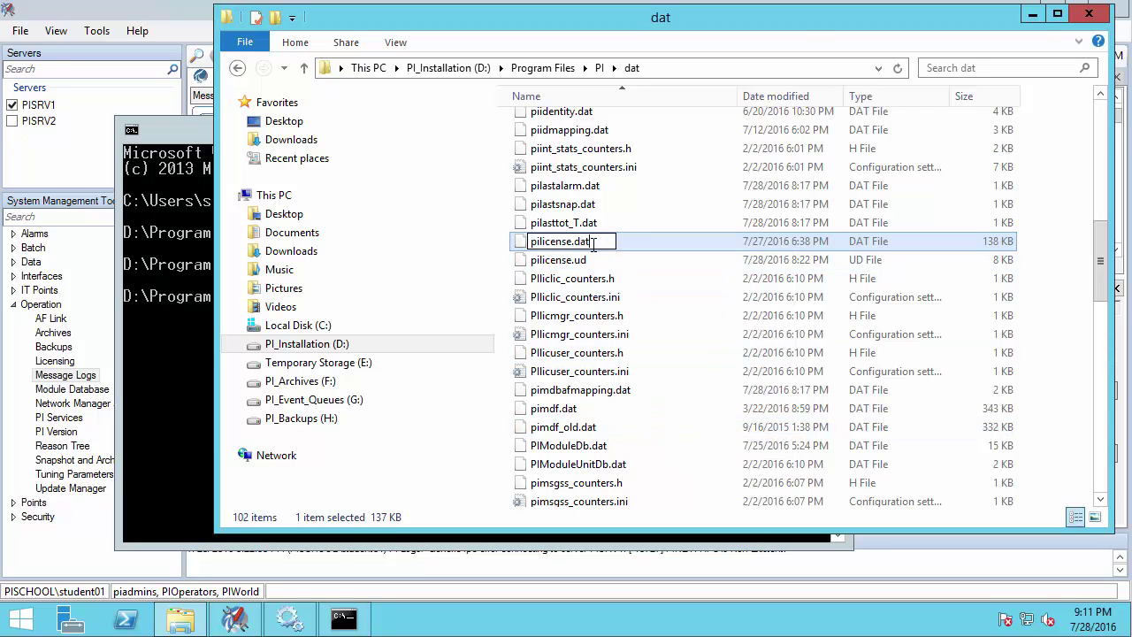
pyautogui.write('_old')
pyautogui.press('Return')
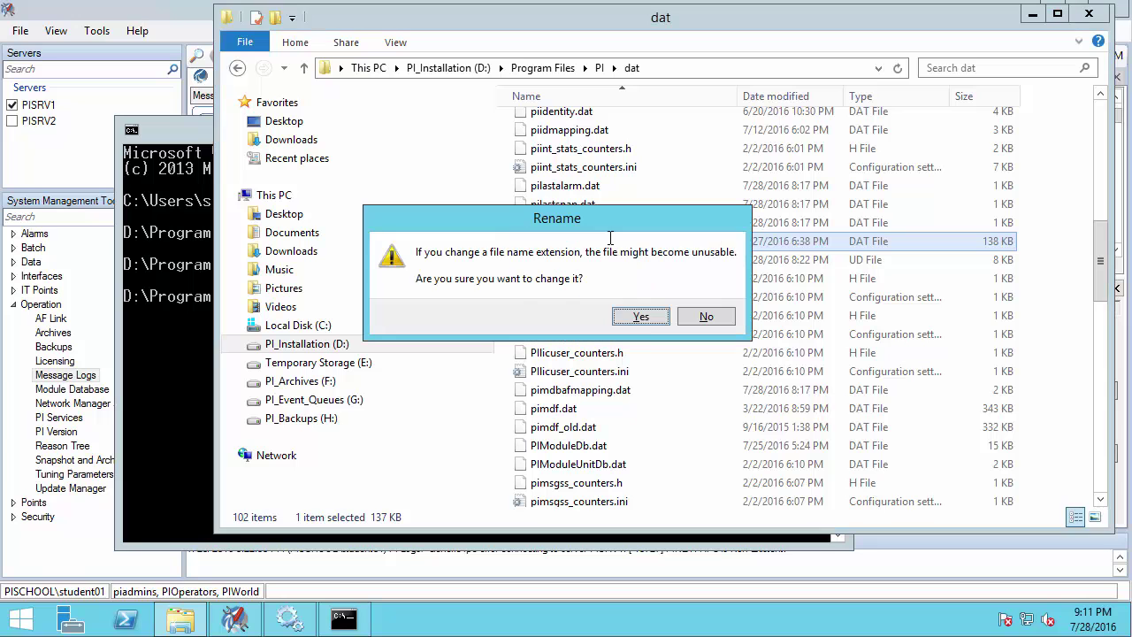
pyautogui.click(640, 319)
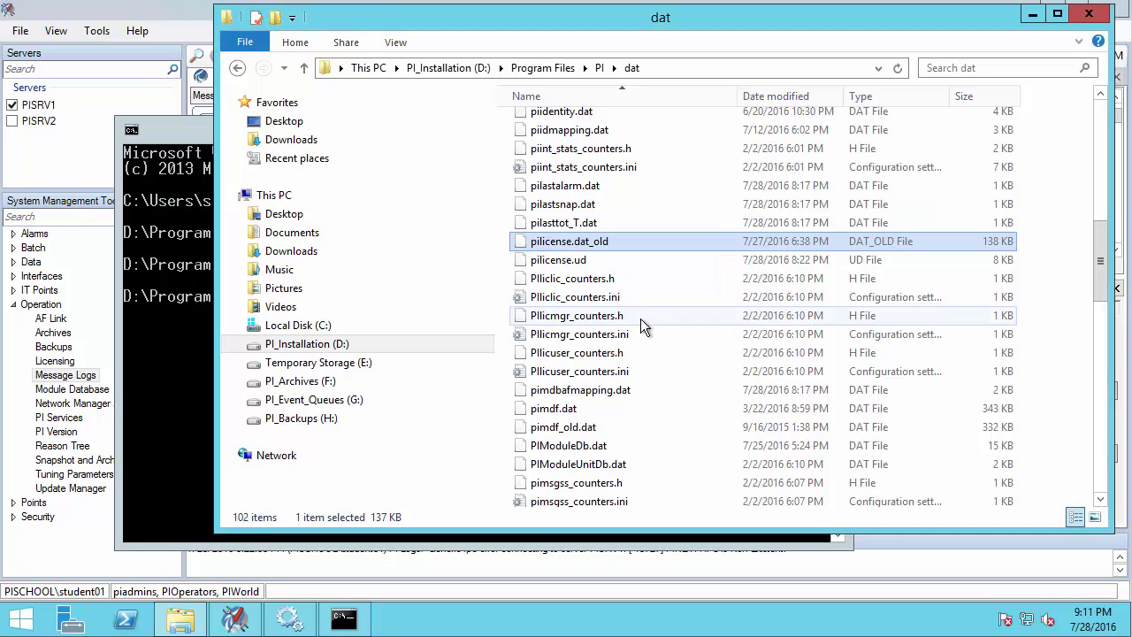
pyautogui.click(639, 206)
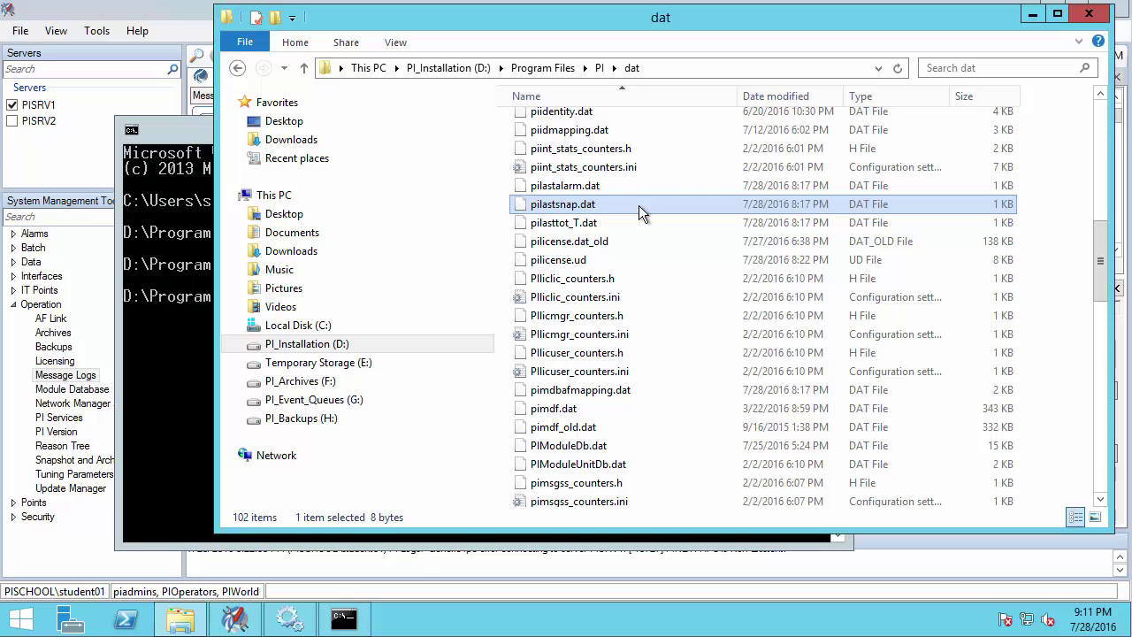
pyautogui.hotkey('ctrl', 'v')
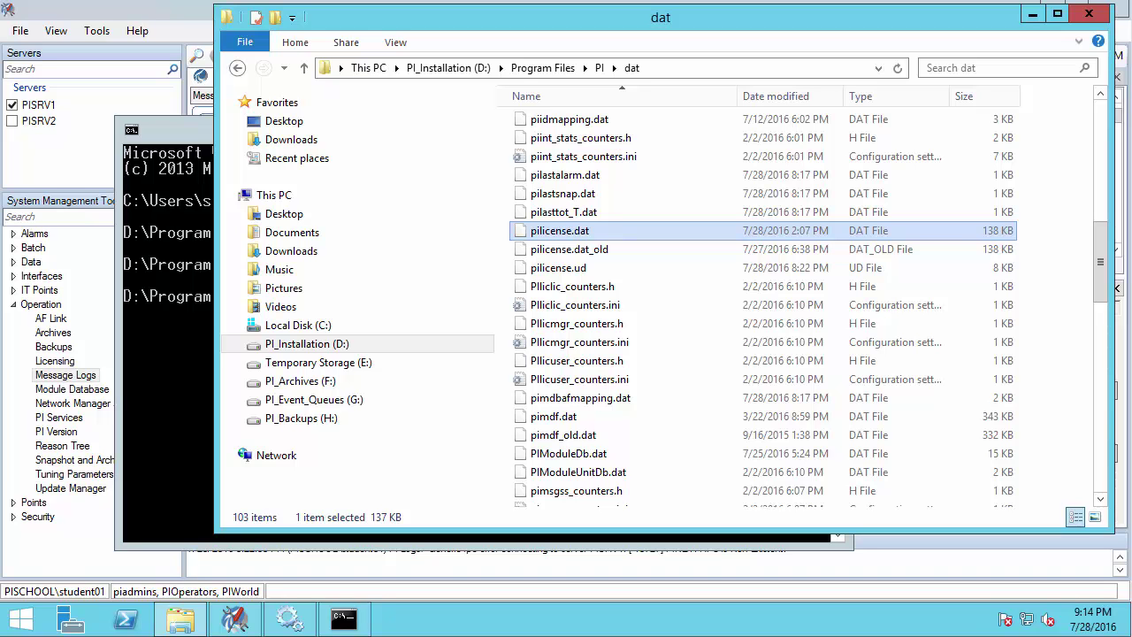
# - Run pisrvstart.bat from the PI adm folder as administrator to start the PI Server
pyautogui.click(600, 68)
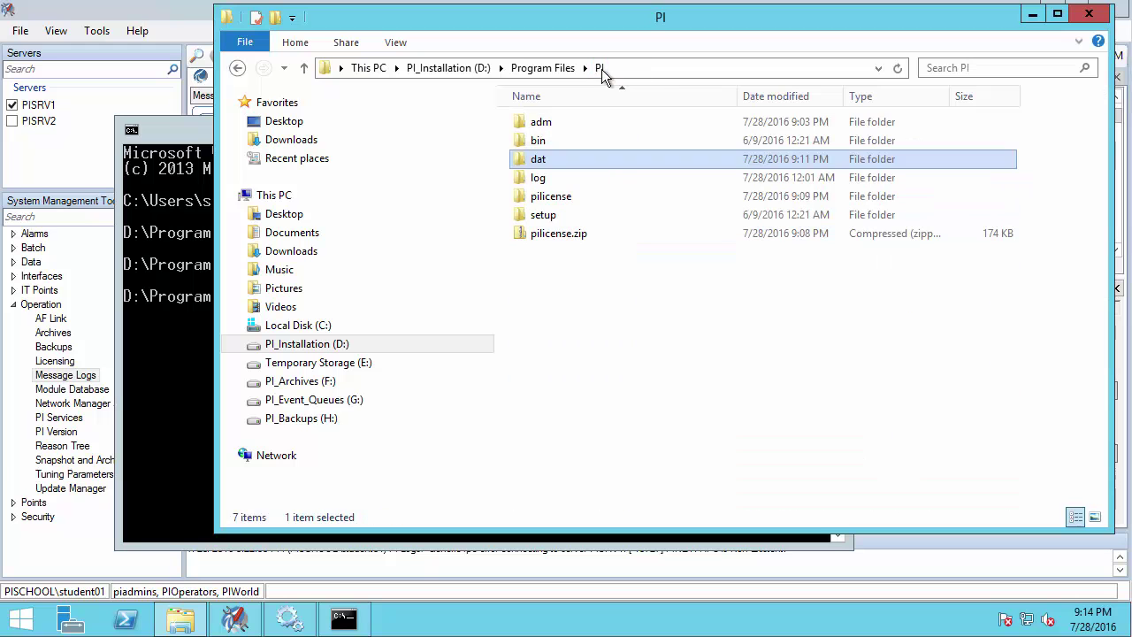
pyautogui.doubleClick(553, 124)
pyautogui.moveTo(1101, 235); pyautogui.dragTo(1101, 456)
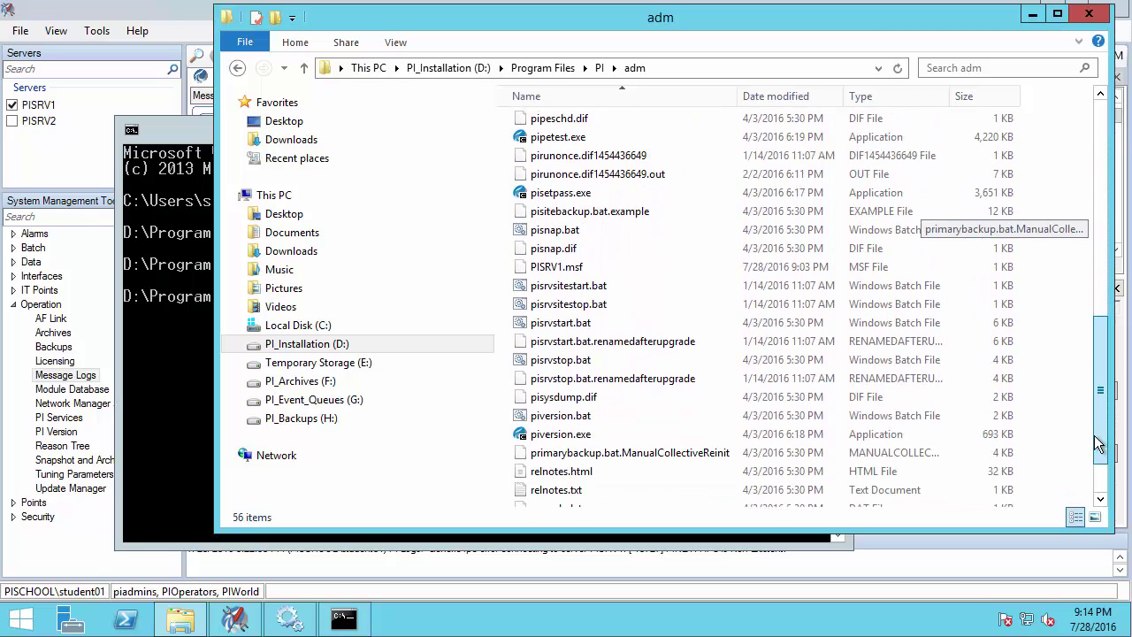
pyautogui.click(594, 325)
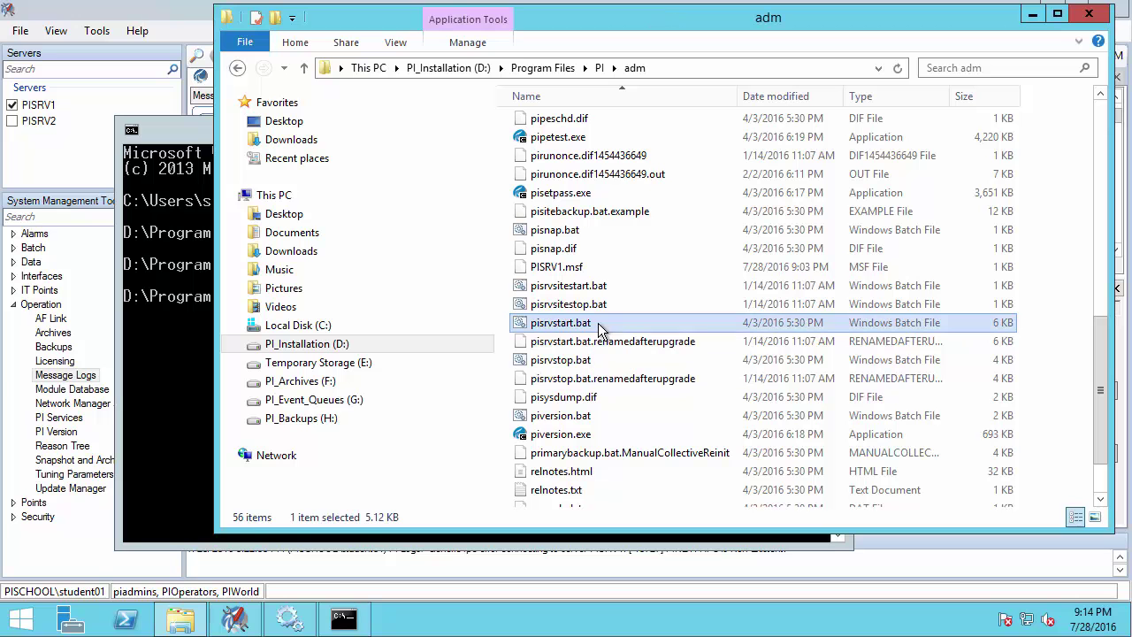
pyautogui.rightClick(602, 324)
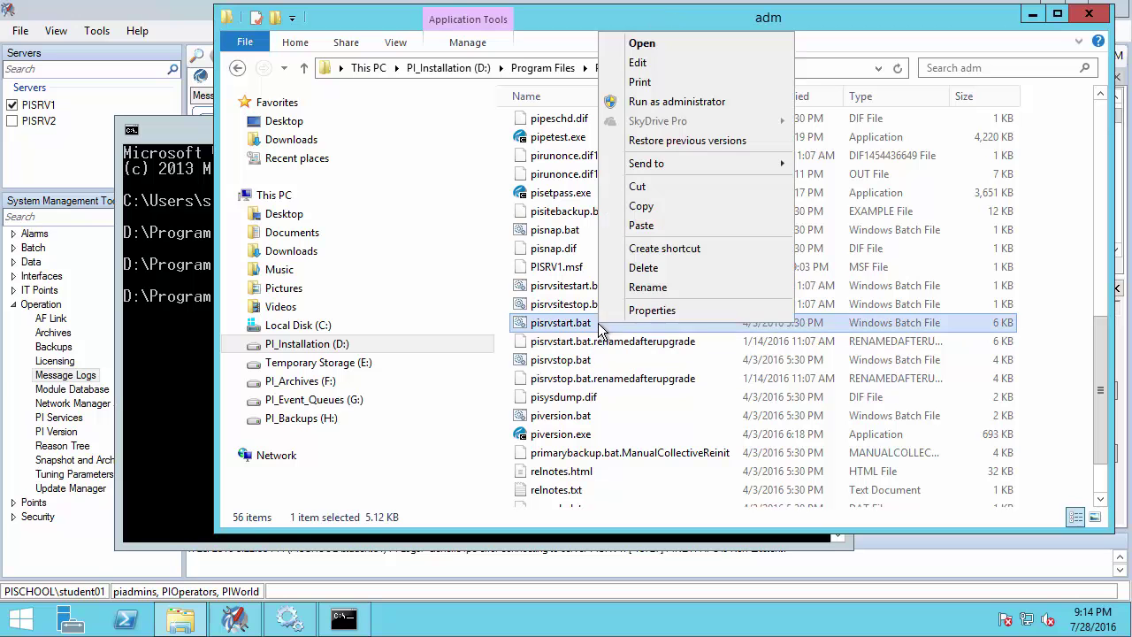
pyautogui.click(665, 104)
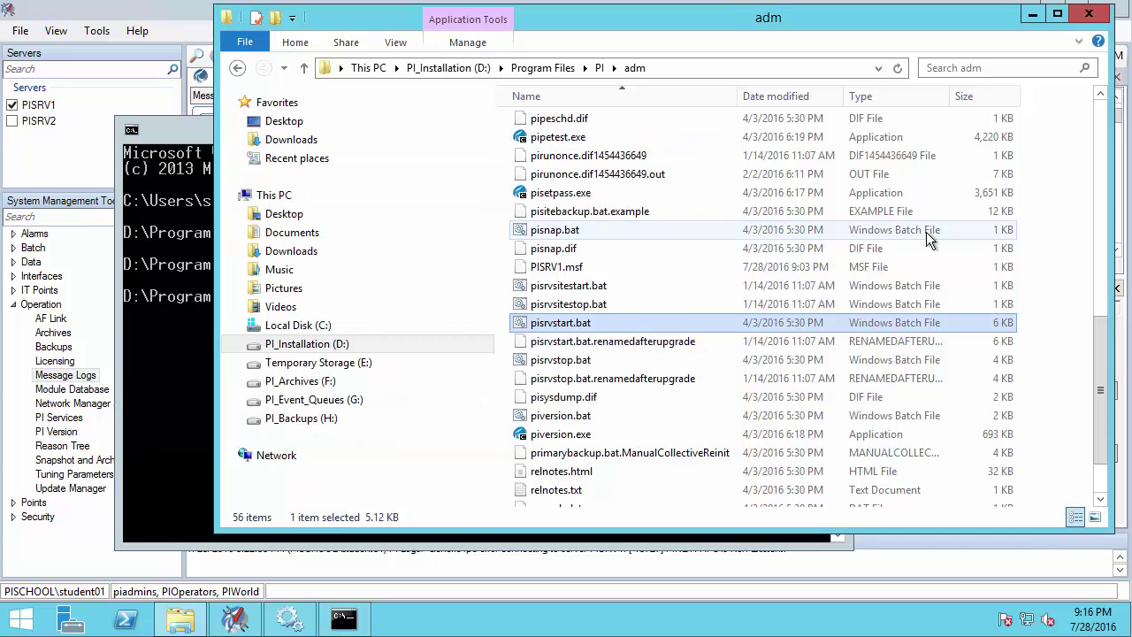
# - Close the adm folder and command prompt windows and refresh the PISRV1 message log in PI System Management Tools
pyautogui.click(1089, 15)
pyautogui.click(829, 122)
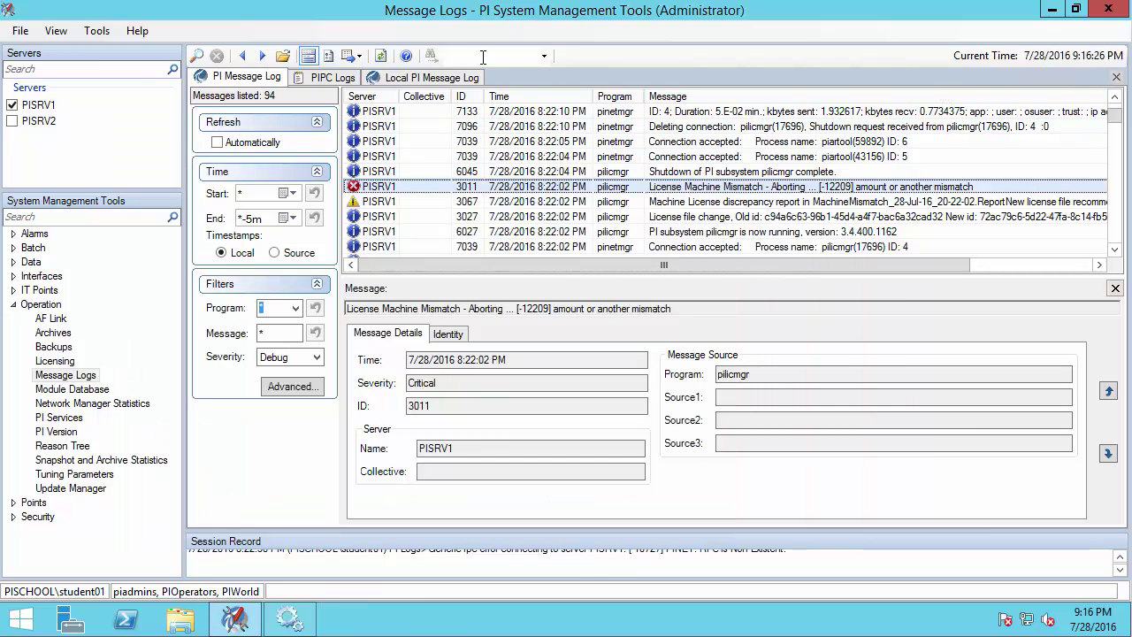
pyautogui.click(382, 56)
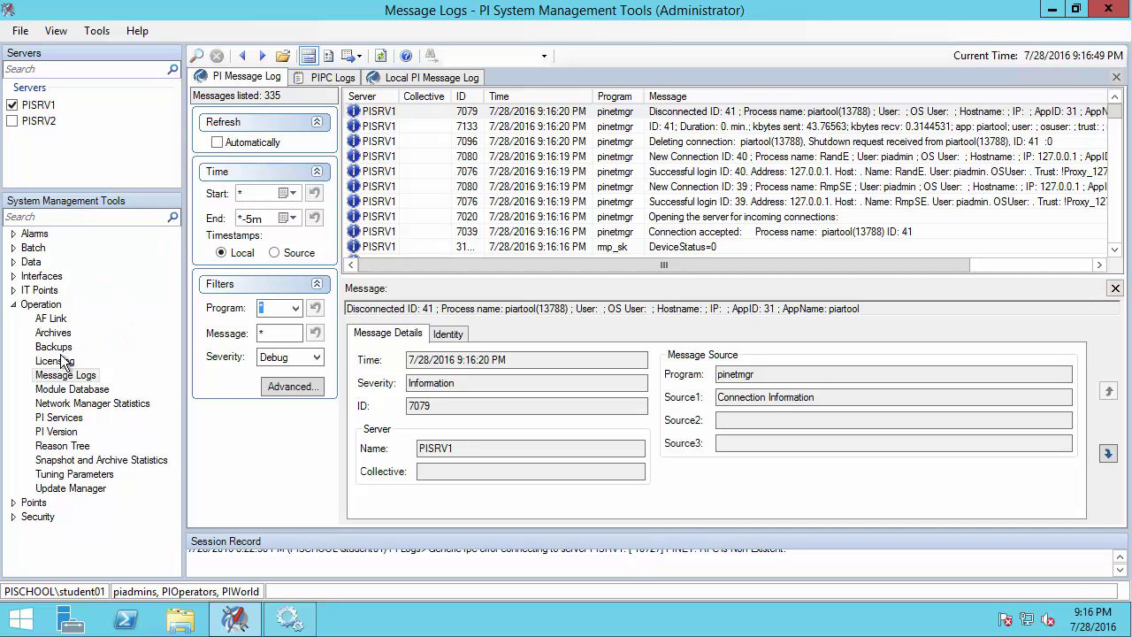
# - Show the PISRV1 license usage details under Licensing and check the Current PctMatch value
pyautogui.click(55, 361)
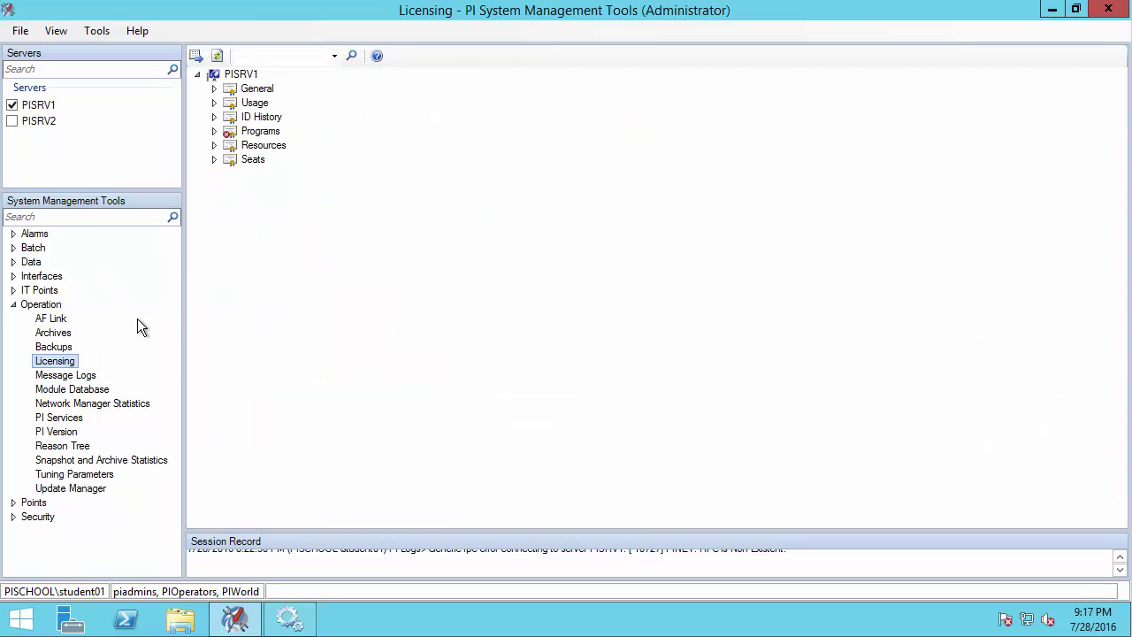
pyautogui.click(214, 104)
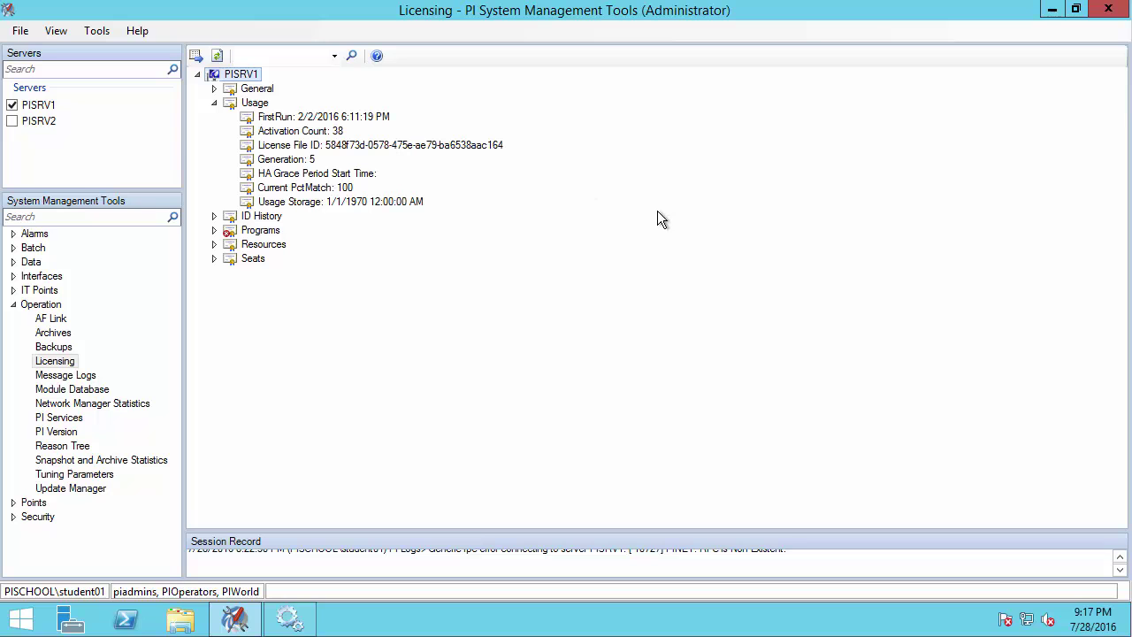
pyautogui.moveTo(230, 176)
pyautogui.mouseDown()
pyautogui.moveTo(343, 203)
pyautogui.moveTo(427, 161)
pyautogui.mouseUp()
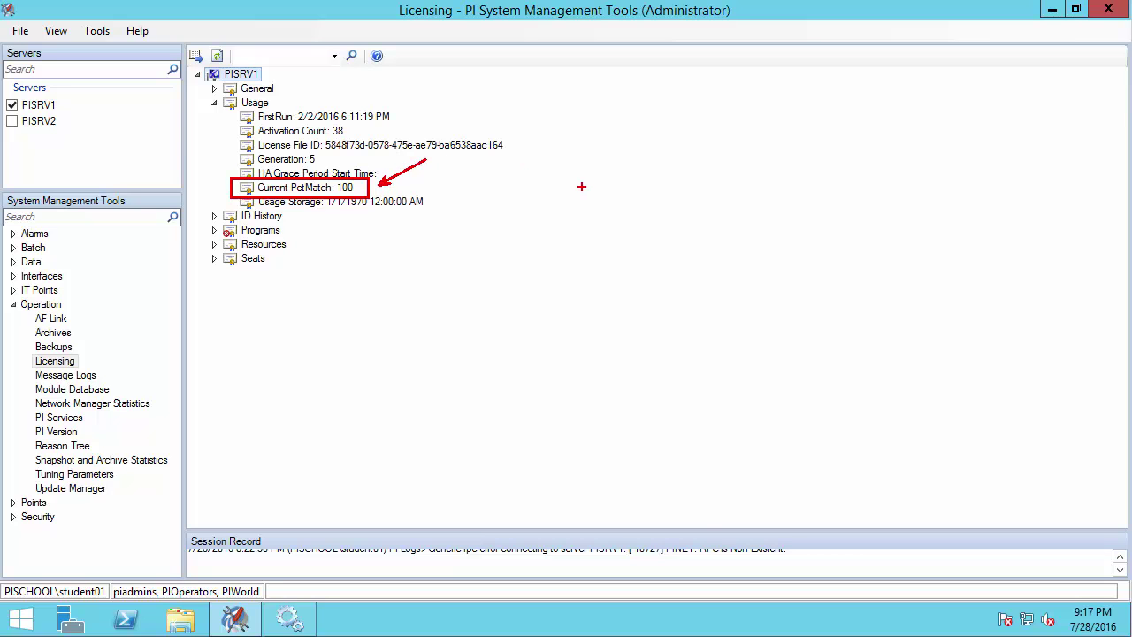